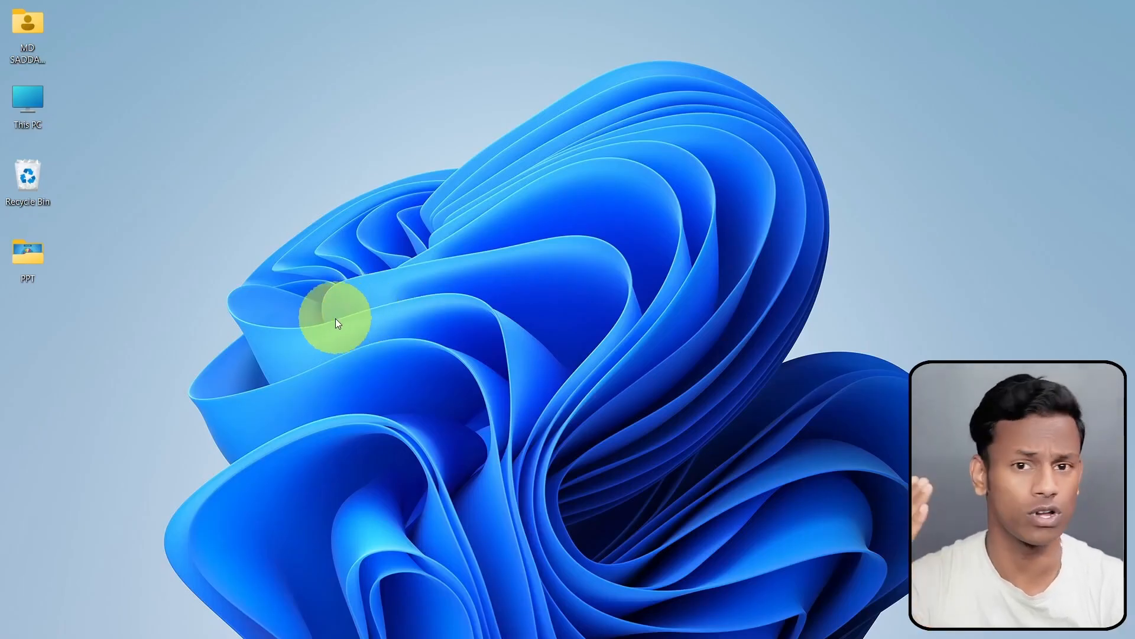
Open 3 plans.pptx from the desktop's PPT folder, view it as a slide show, and close the presentation
{"action": "double_click", "coordinate": [28, 254]}
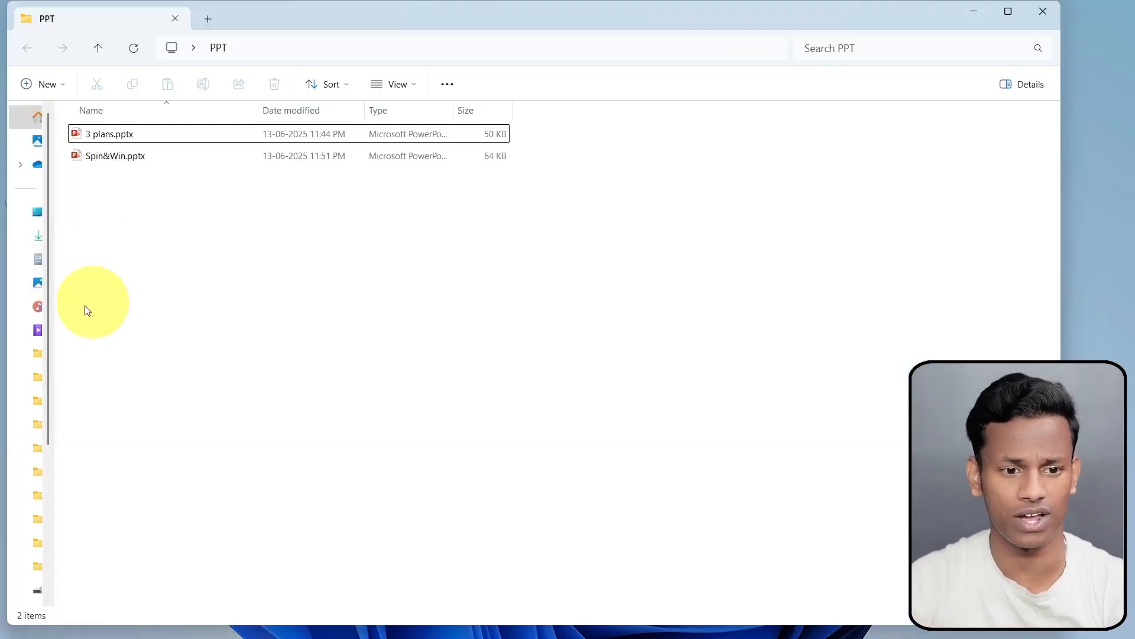
{"action": "left_click", "coordinate": [141, 138]}
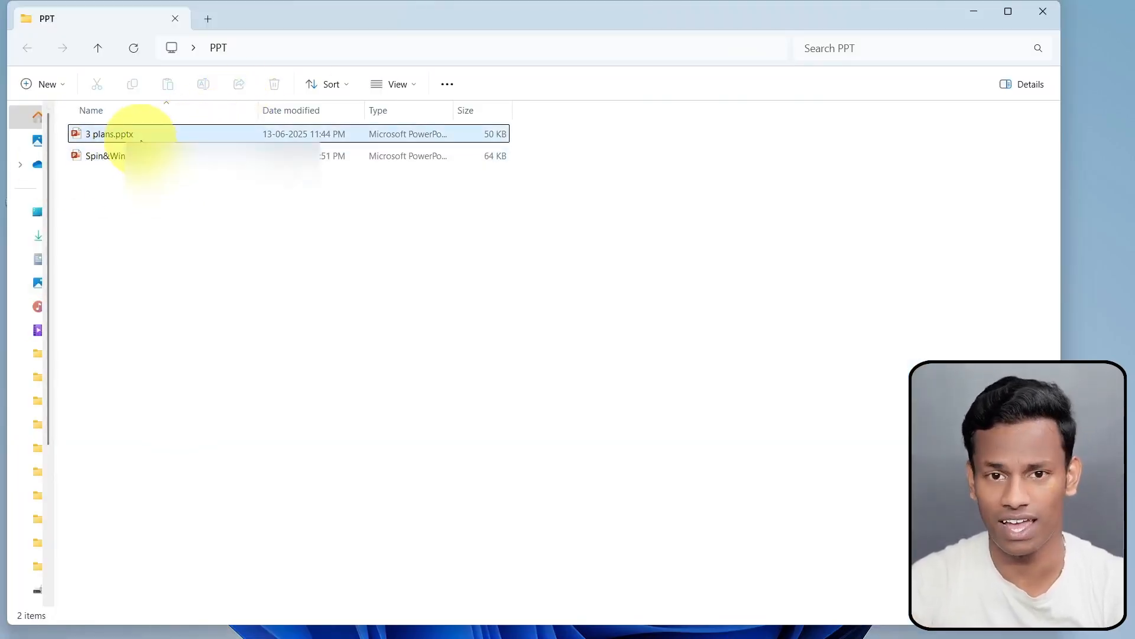
{"action": "double_click", "coordinate": [130, 138]}
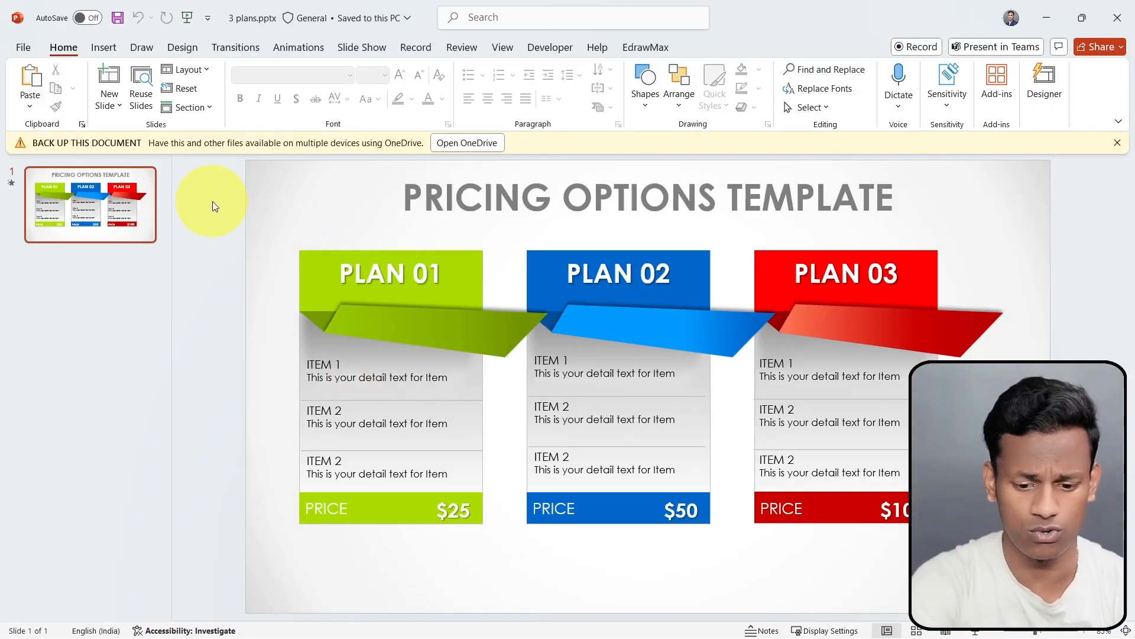
{"action": "key", "text": "F5"}
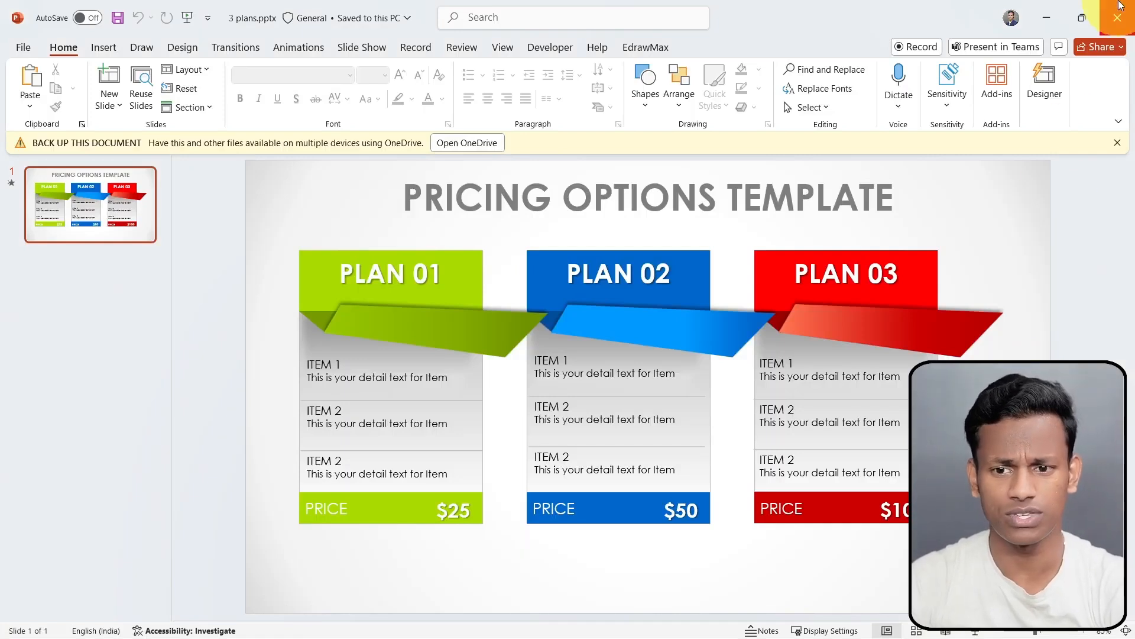
{"action": "left_click", "coordinate": [1119, 14]}
Switch to Manus in the browser and examine its home page greeting, task box and community examples
{"action": "left_click", "coordinate": [240, 223]}
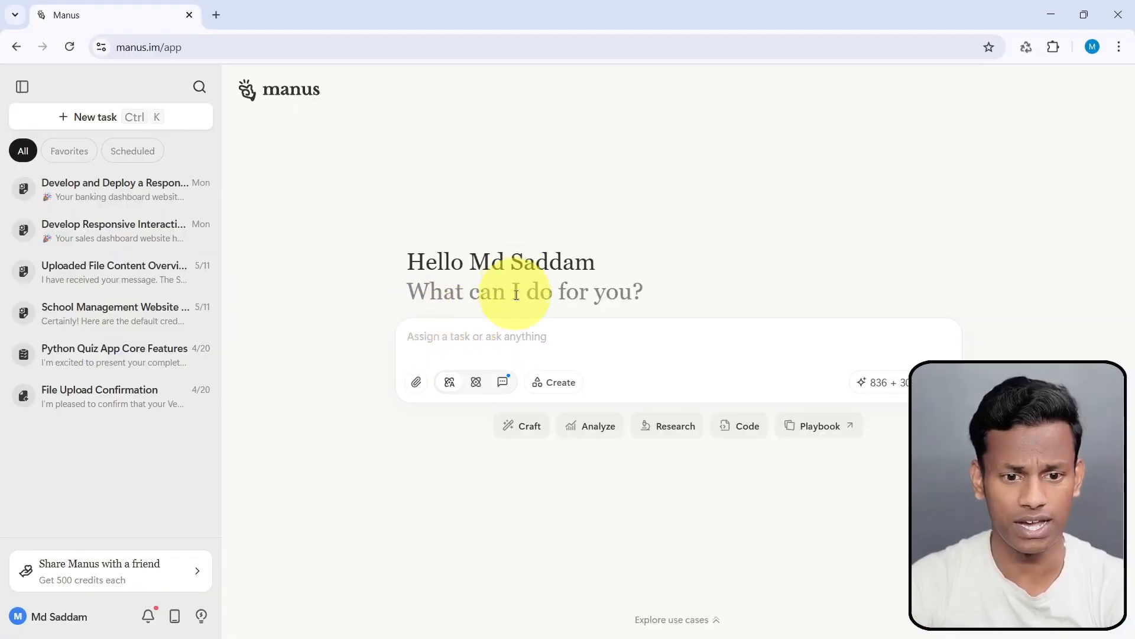
{"action": "scroll", "coordinate": [354, 230], "scroll_direction": "down", "scroll_amount": 4}
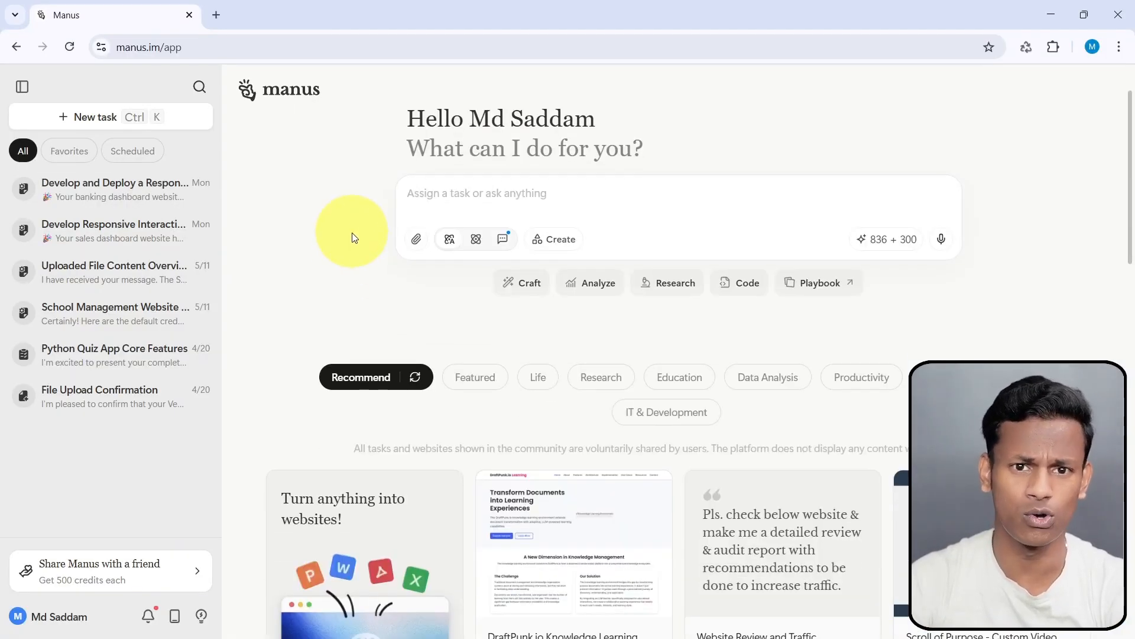
{"action": "scroll", "coordinate": [311, 299], "scroll_direction": "down", "scroll_amount": 1}
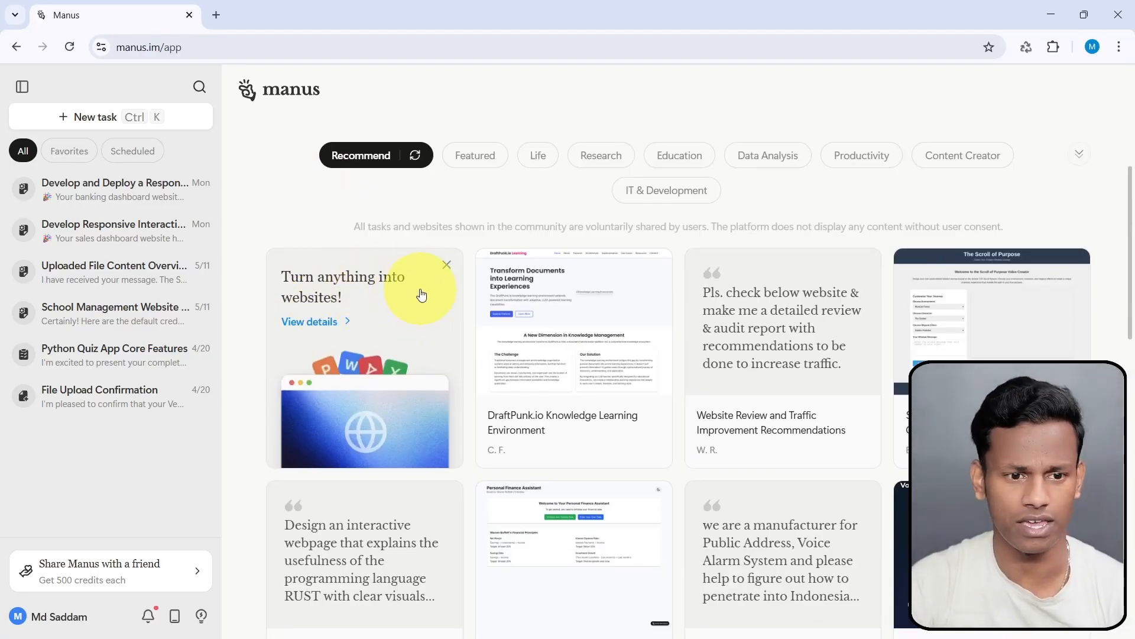
{"action": "scroll", "coordinate": [421, 294], "scroll_direction": "up", "scroll_amount": 4}
{"action": "triple_click", "coordinate": [617, 206]}
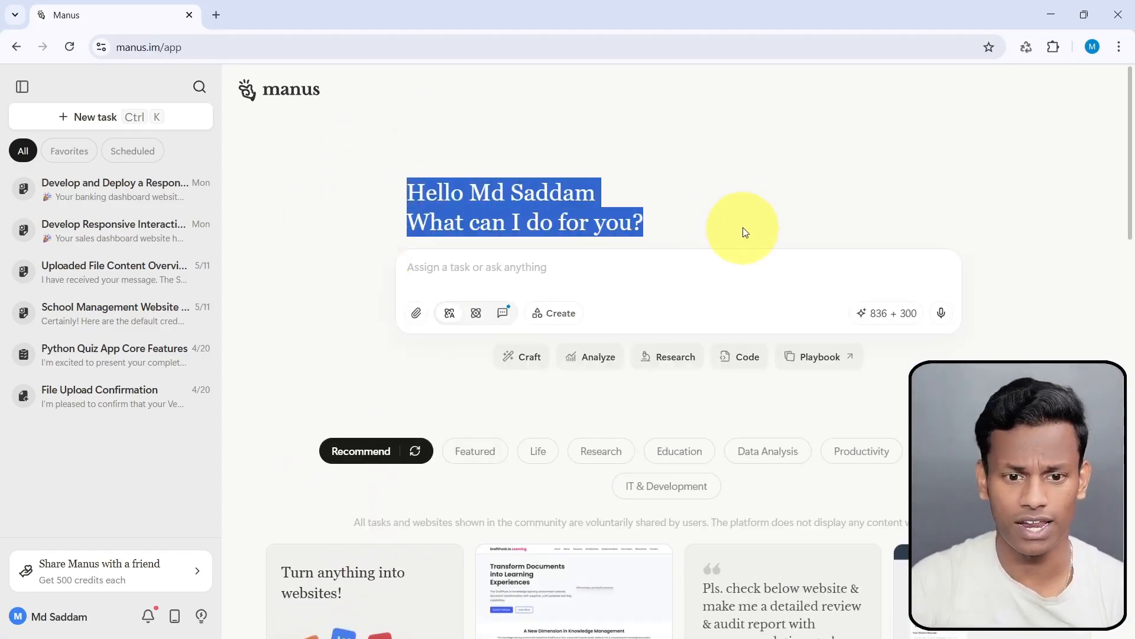
{"action": "left_click_drag", "start_coordinate": [473, 193], "coordinate": [646, 190]}
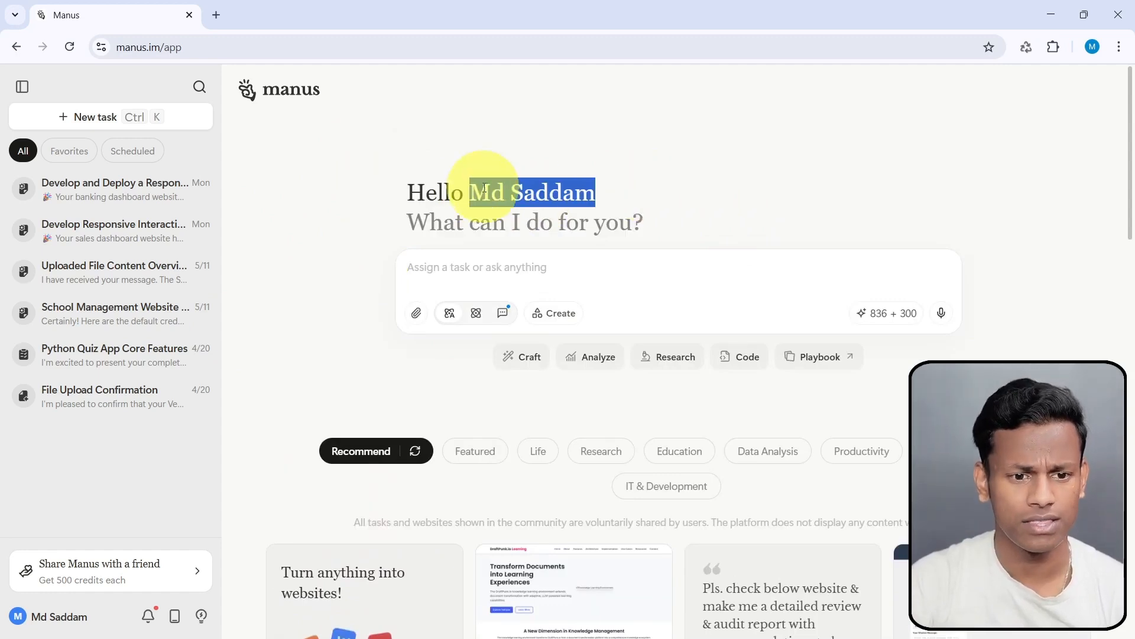
{"action": "left_click", "coordinate": [106, 118]}
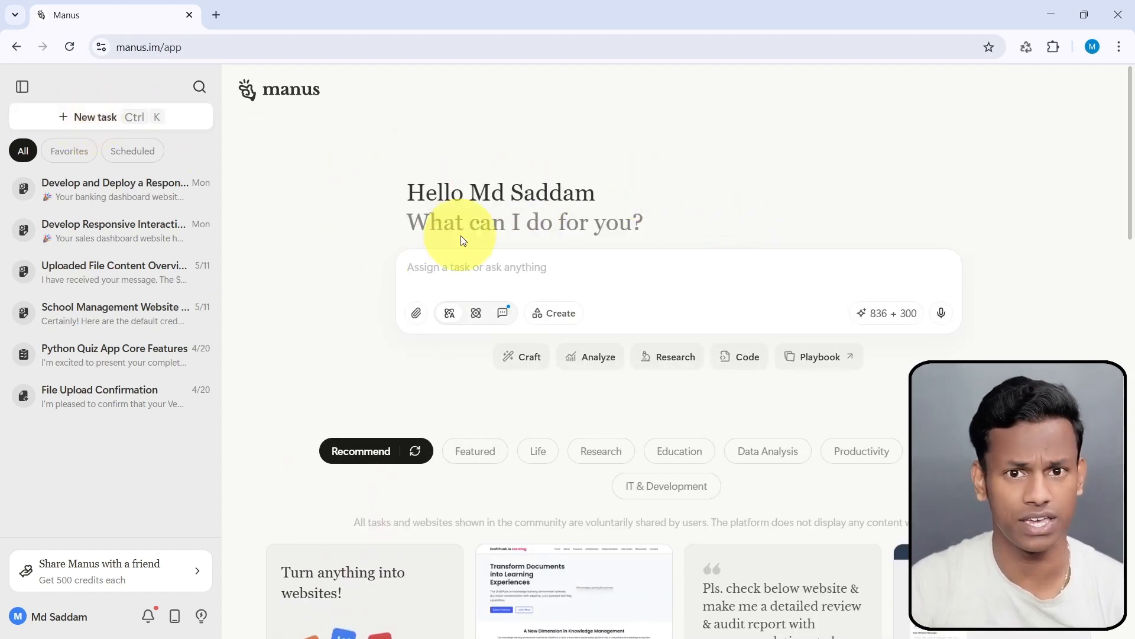
{"action": "left_click_drag", "start_coordinate": [402, 193], "coordinate": [793, 256]}
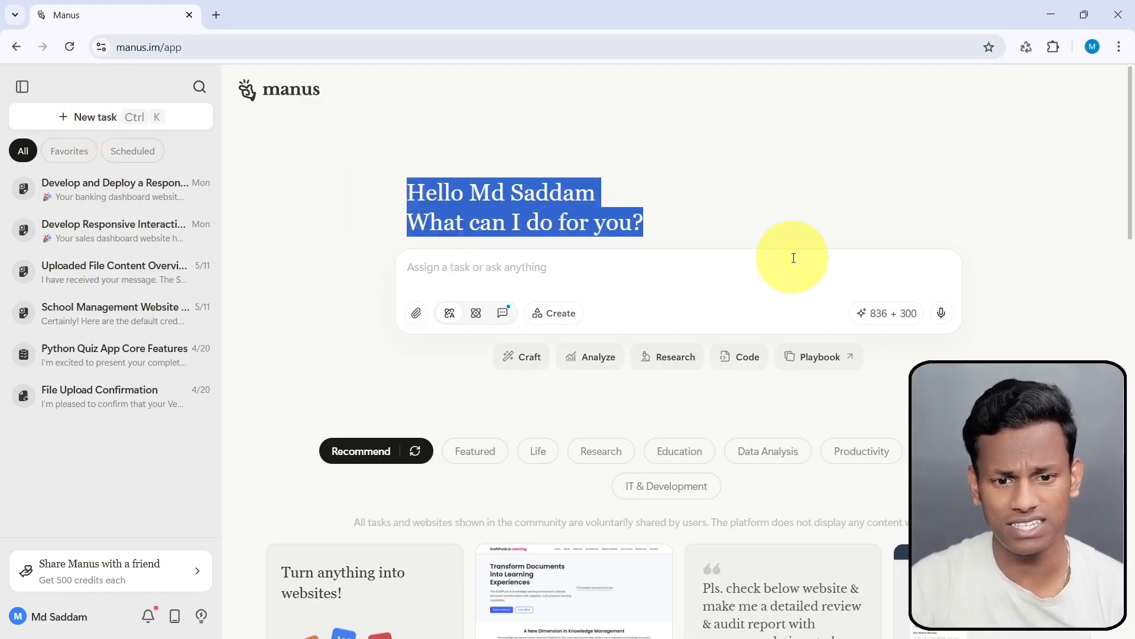
{"action": "scroll", "coordinate": [353, 335], "scroll_direction": "down", "scroll_amount": 3}
{"action": "scroll", "coordinate": [359, 427], "scroll_direction": "down", "scroll_amount": 2}
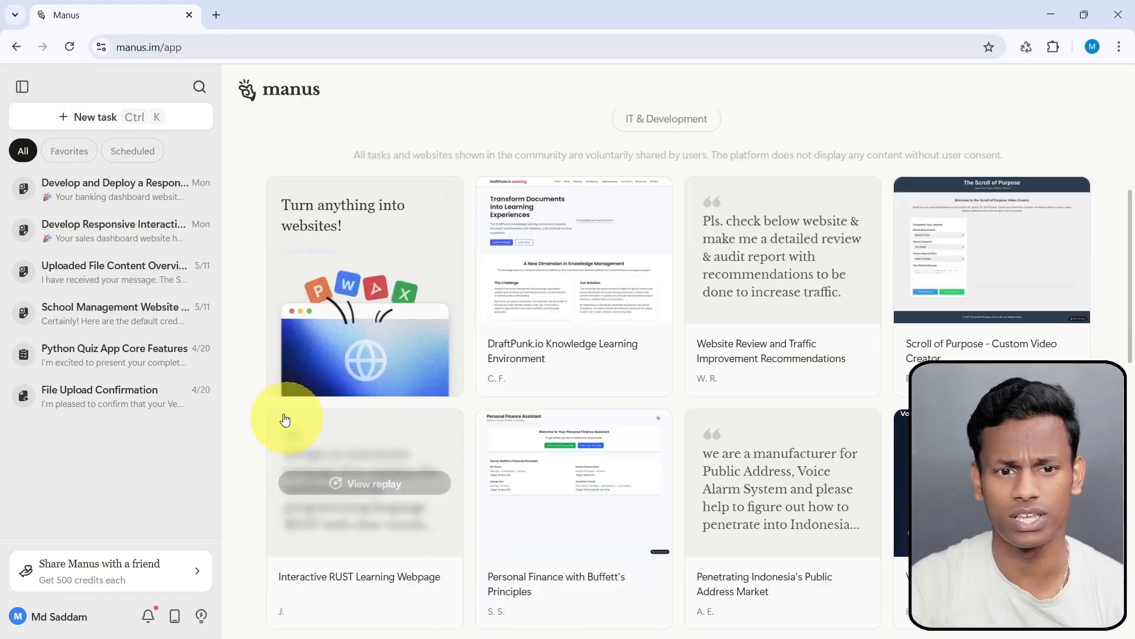
Open the "Turn anything into websites!" details and advance to the "Turn your slides into a website" example
{"action": "left_click", "coordinate": [343, 287]}
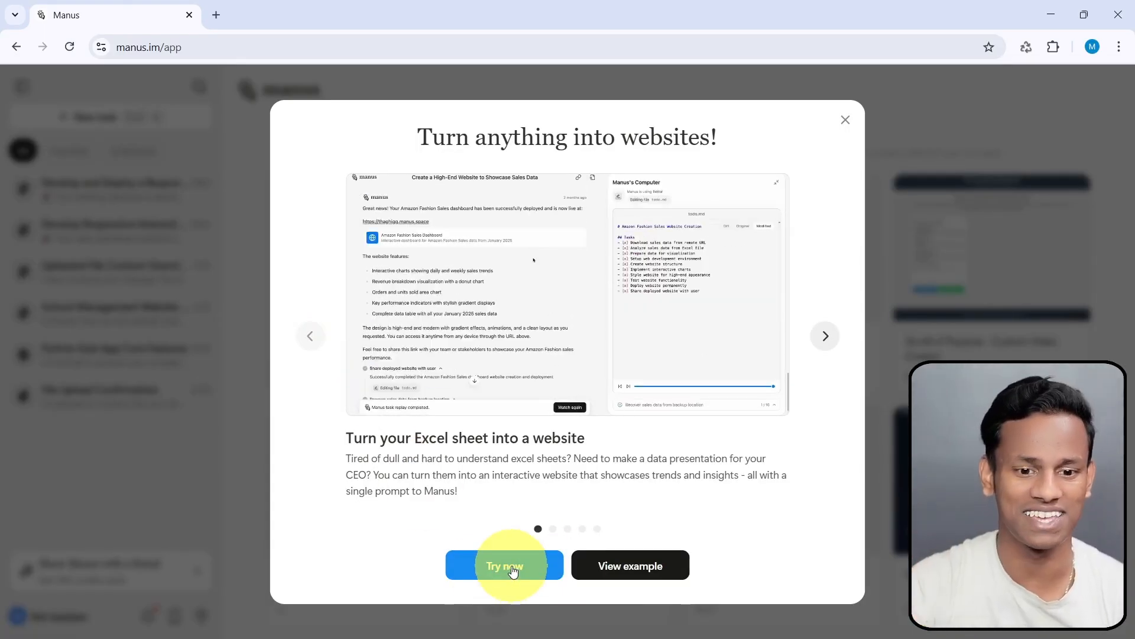
{"action": "left_click_drag", "start_coordinate": [415, 434], "coordinate": [488, 435]}
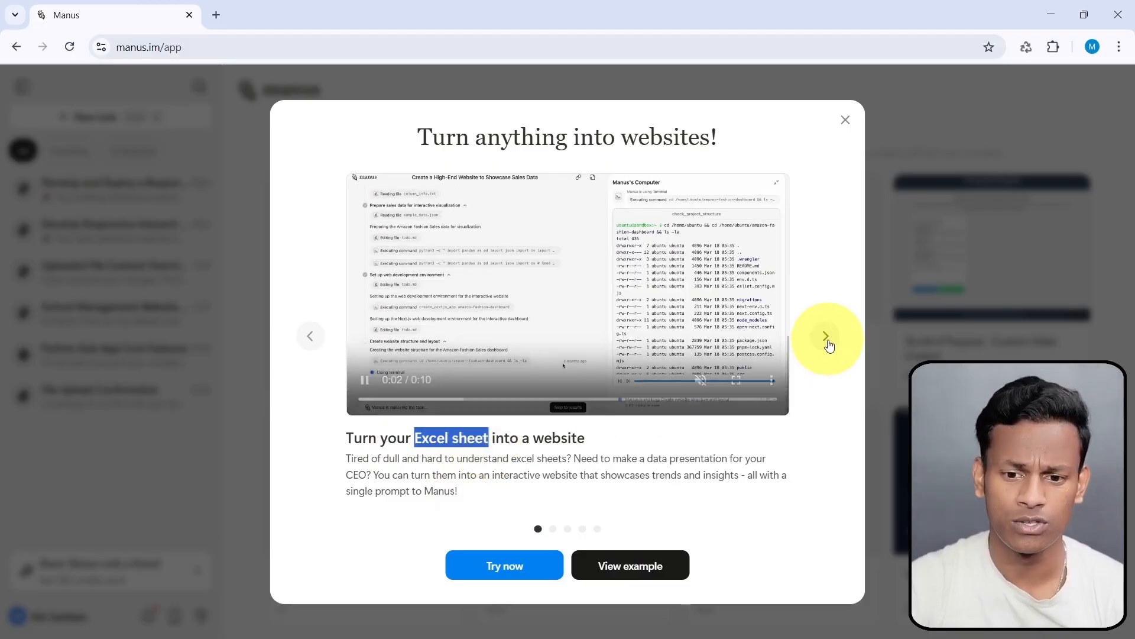
{"action": "left_click", "coordinate": [821, 345]}
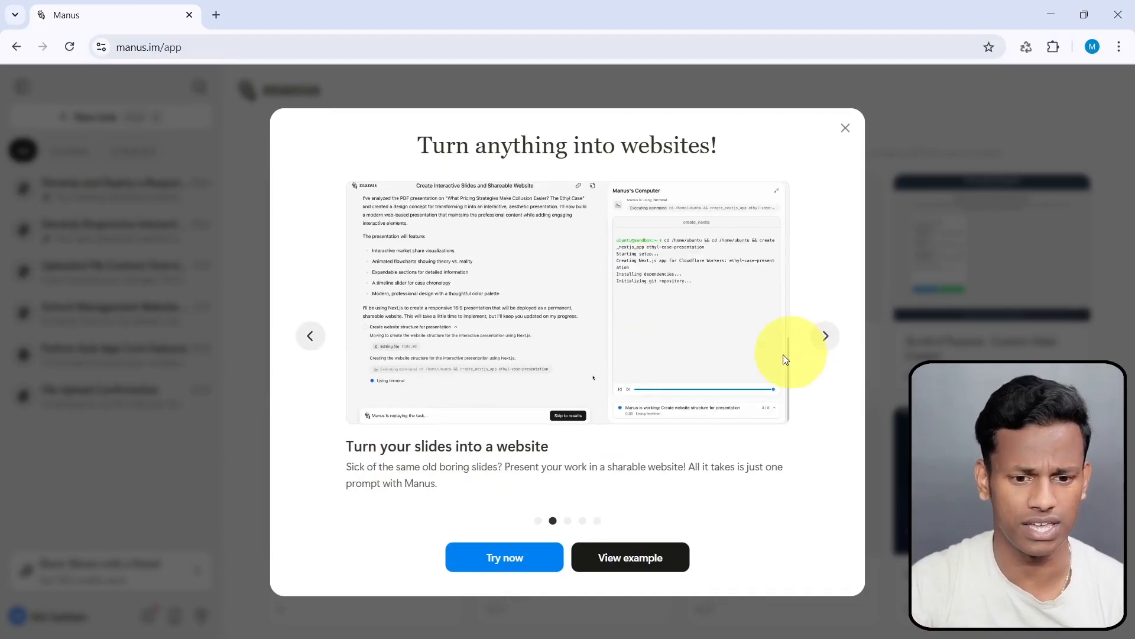
{"action": "left_click_drag", "start_coordinate": [345, 446], "coordinate": [561, 447]}
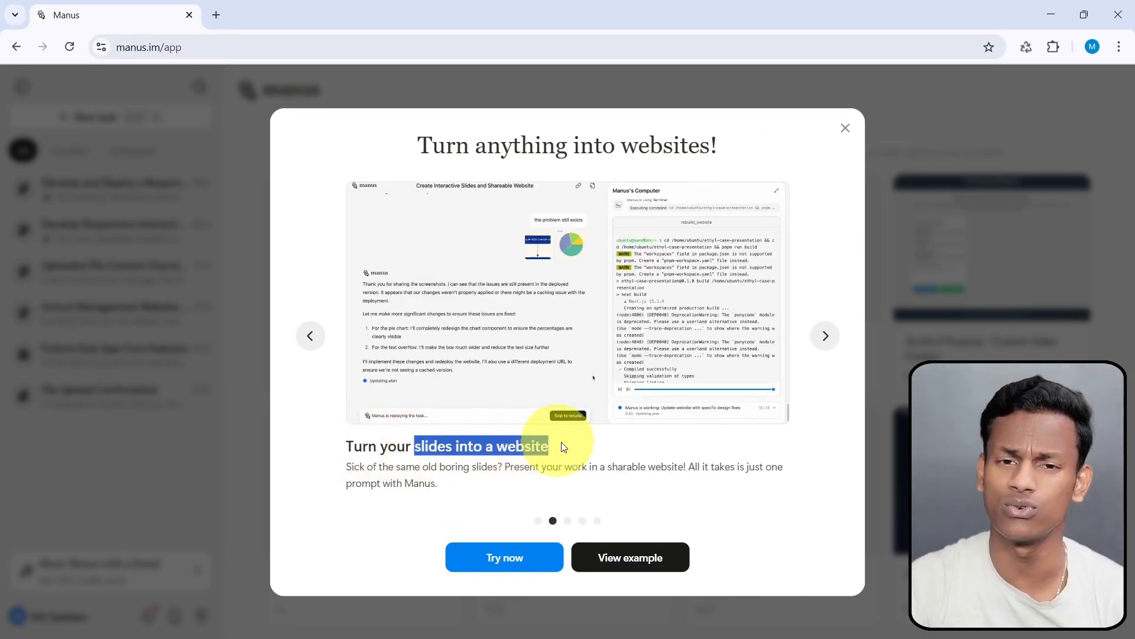
{"action": "double_click", "coordinate": [435, 446]}
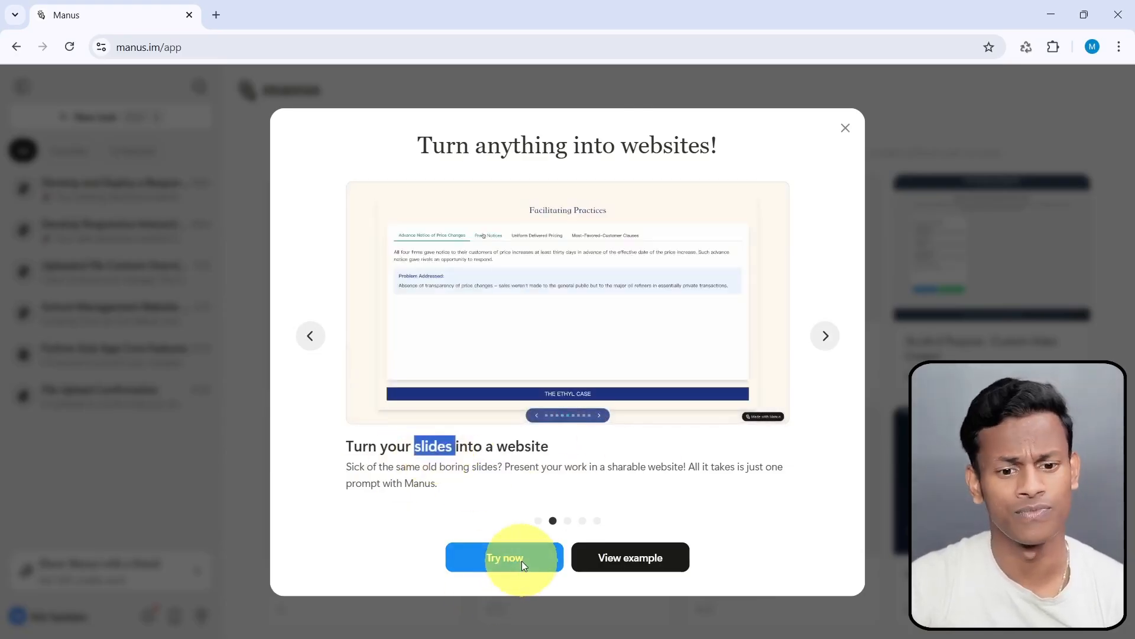
Try the slides-to-website example, uploading 3 plans.pptx from the PPT folder on the Desktop
{"action": "left_click", "coordinate": [522, 560]}
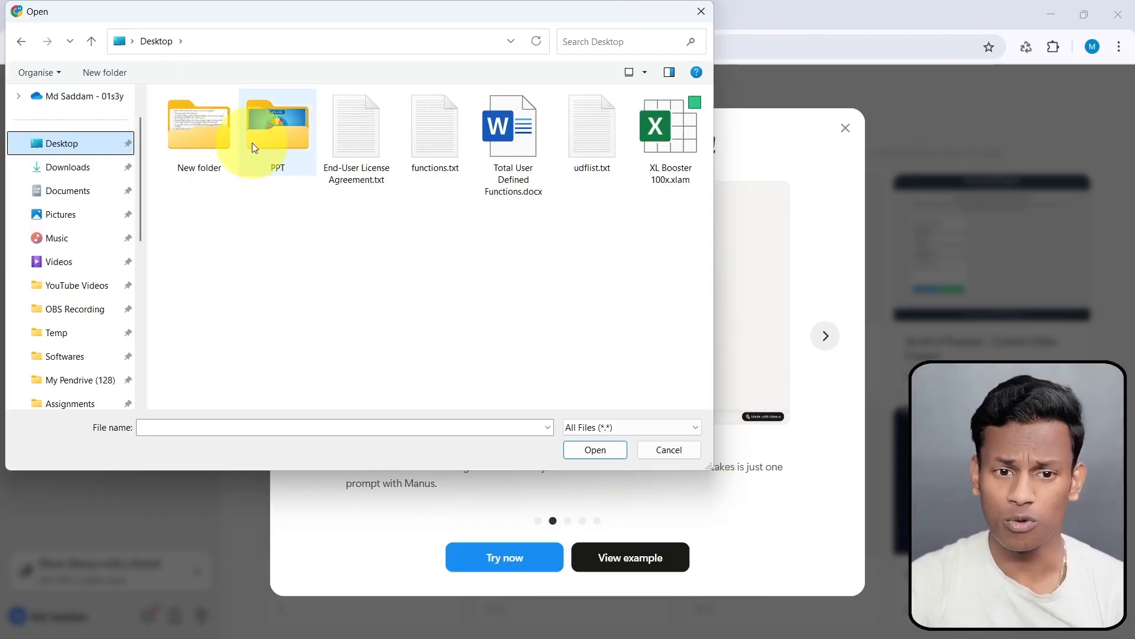
{"action": "left_click", "coordinate": [250, 120]}
{"action": "double_click", "coordinate": [250, 121]}
{"action": "left_click", "coordinate": [248, 117]}
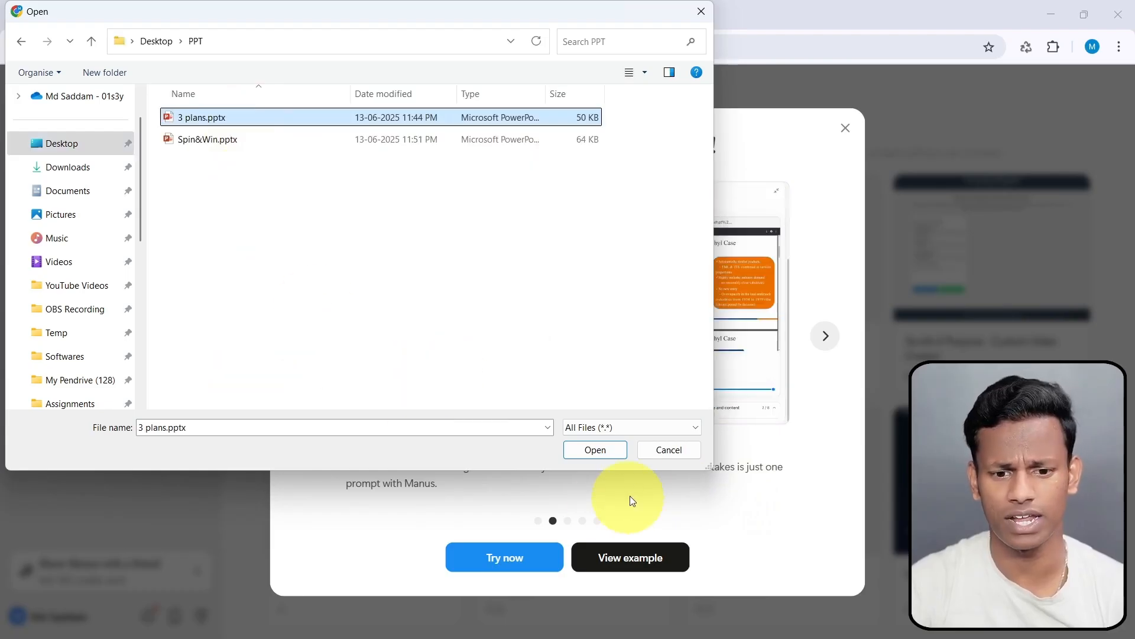
{"action": "left_click", "coordinate": [596, 451]}
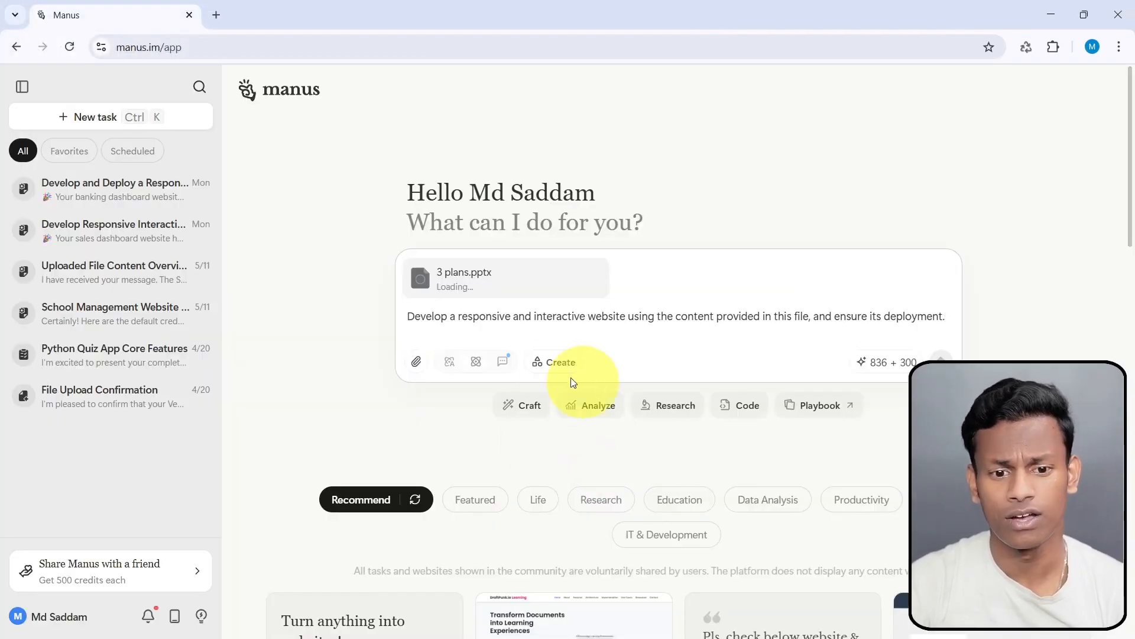
Review the prefilled prompt for a responsive and interactive website and submit it with 3 plans.pptx attached
{"action": "left_click_drag", "start_coordinate": [456, 317], "coordinate": [869, 317]}
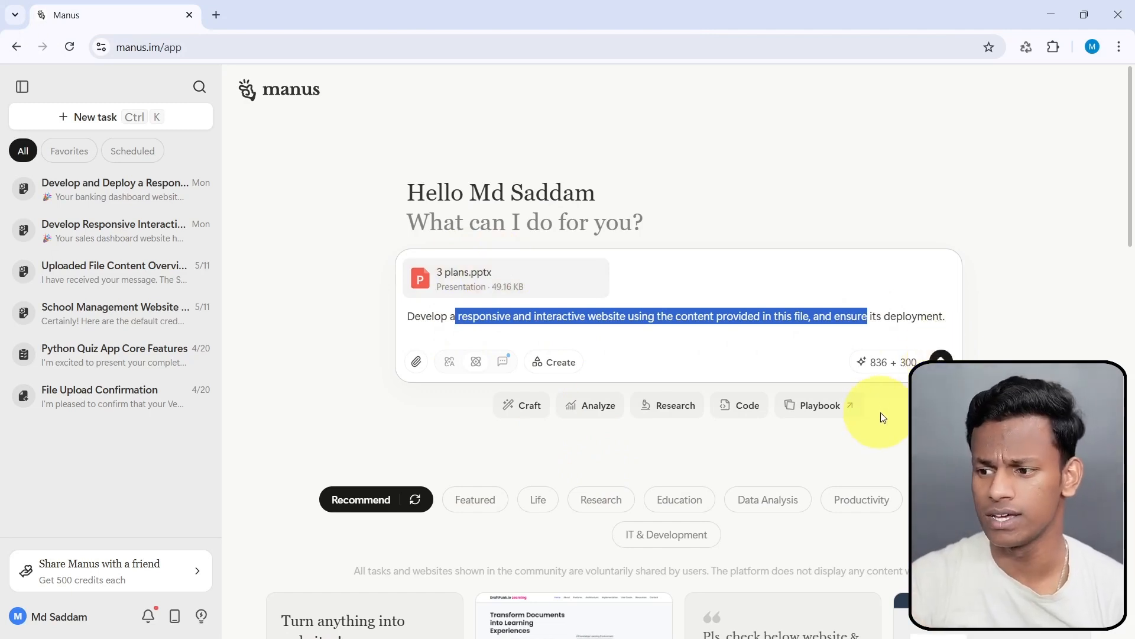
{"action": "scroll", "coordinate": [920, 274], "scroll_direction": "down", "scroll_amount": 3}
{"action": "left_click", "coordinate": [942, 215]}
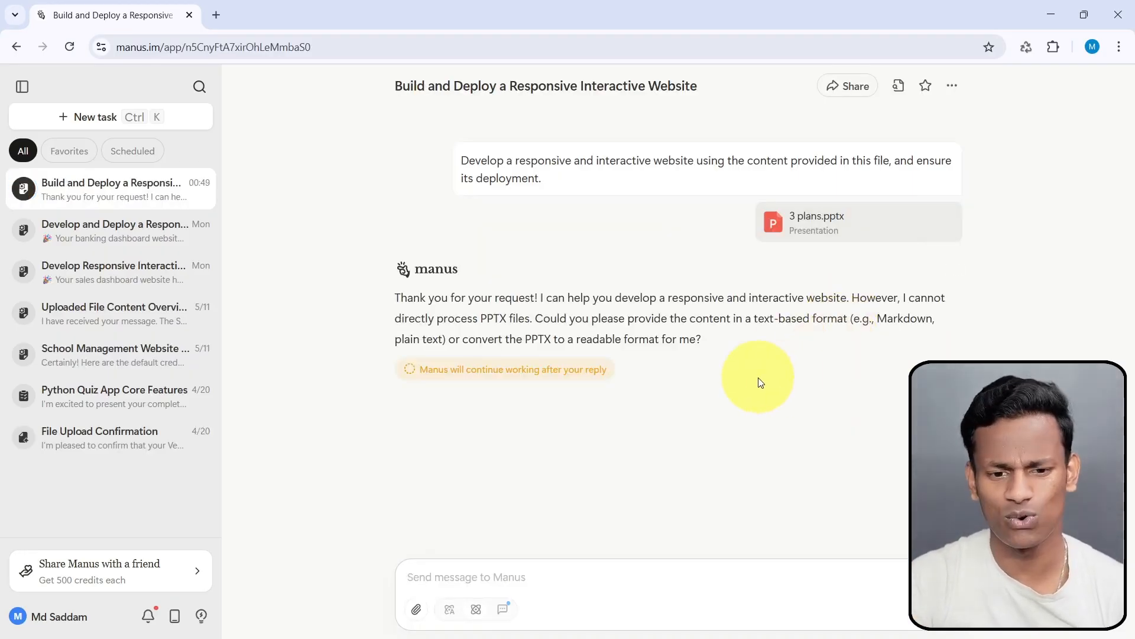
Read Manus's replies about the format of the presentation content and answer its request with "ok"
{"action": "left_click_drag", "start_coordinate": [413, 371], "coordinate": [608, 372]}
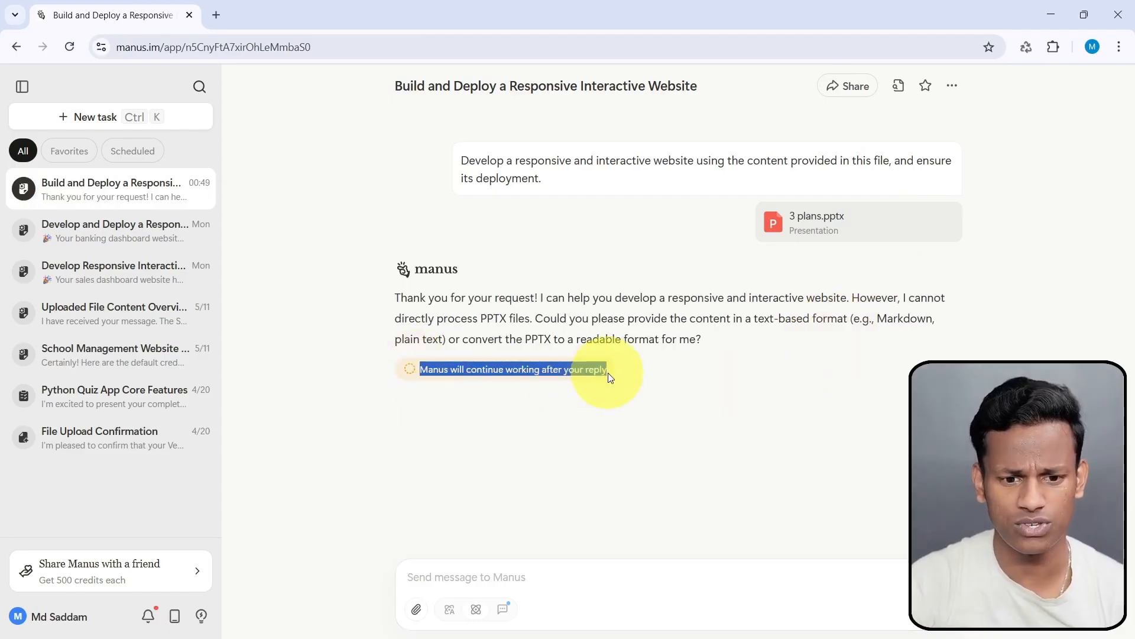
{"action": "left_click", "coordinate": [434, 368]}
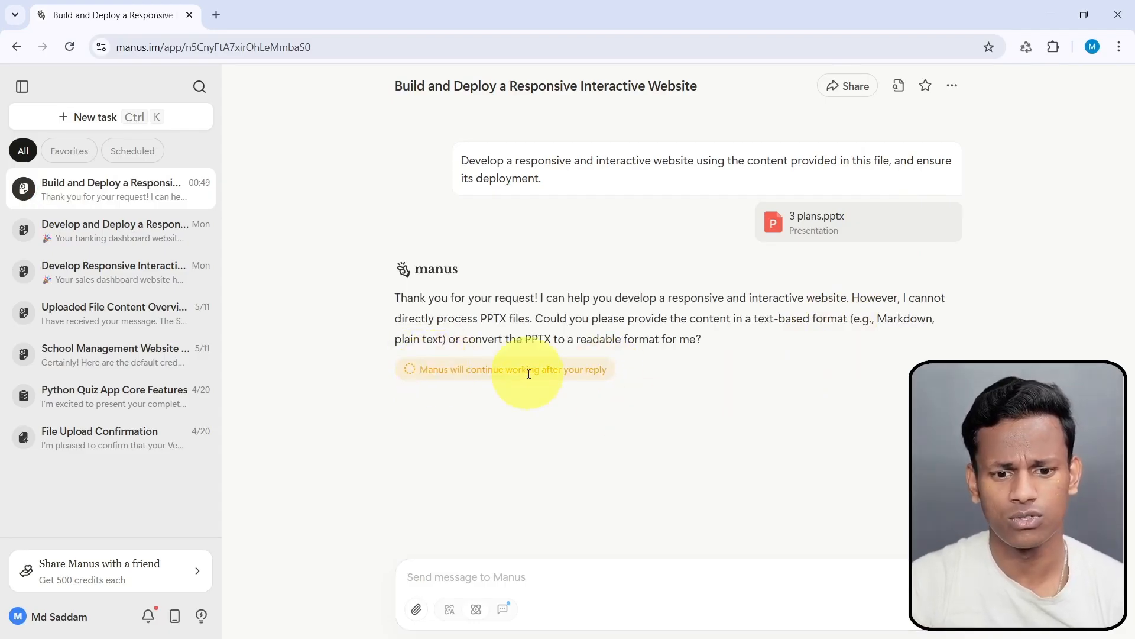
{"action": "left_click_drag", "start_coordinate": [407, 299], "coordinate": [675, 300]}
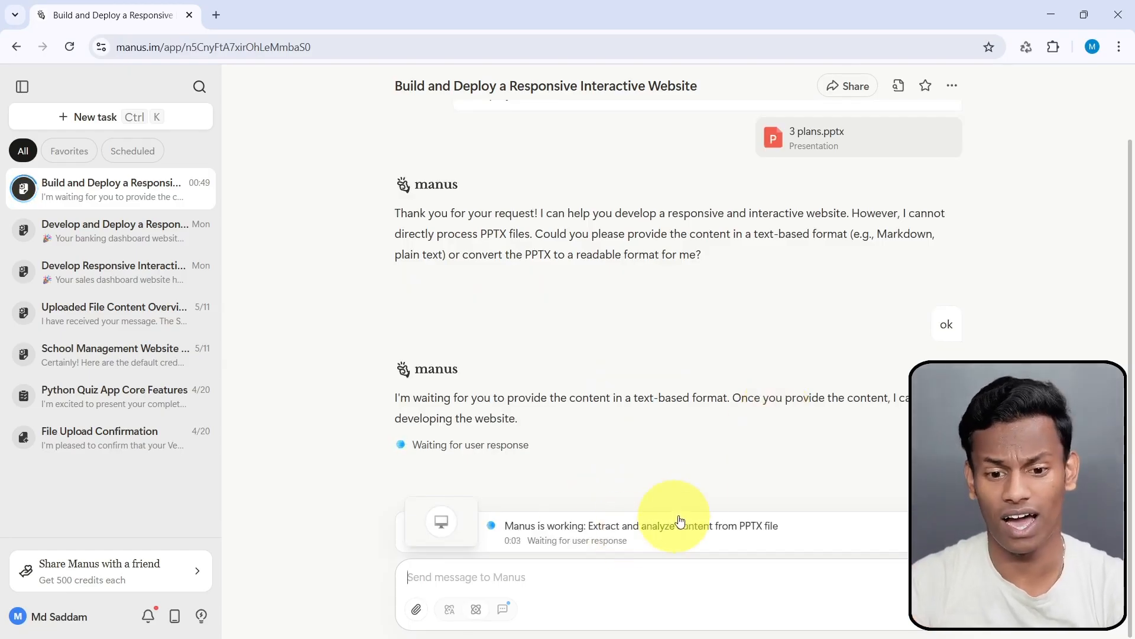
{"action": "left_click_drag", "start_coordinate": [499, 216], "coordinate": [643, 220]}
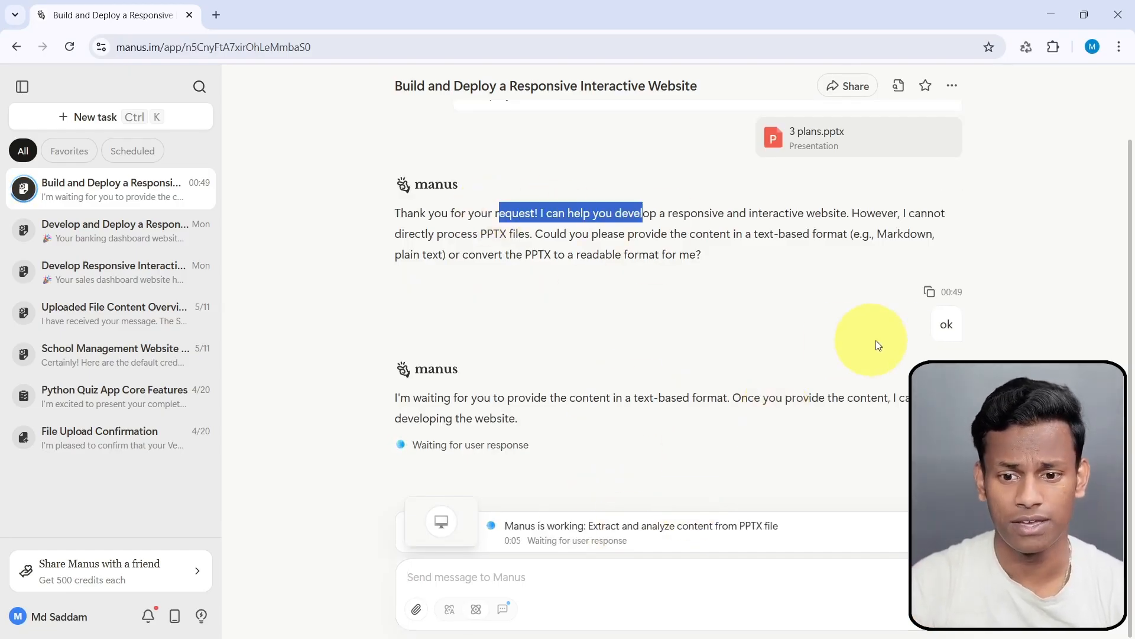
{"action": "left_click_drag", "start_coordinate": [937, 329], "coordinate": [989, 328]}
{"action": "left_click_drag", "start_coordinate": [422, 403], "coordinate": [733, 401]}
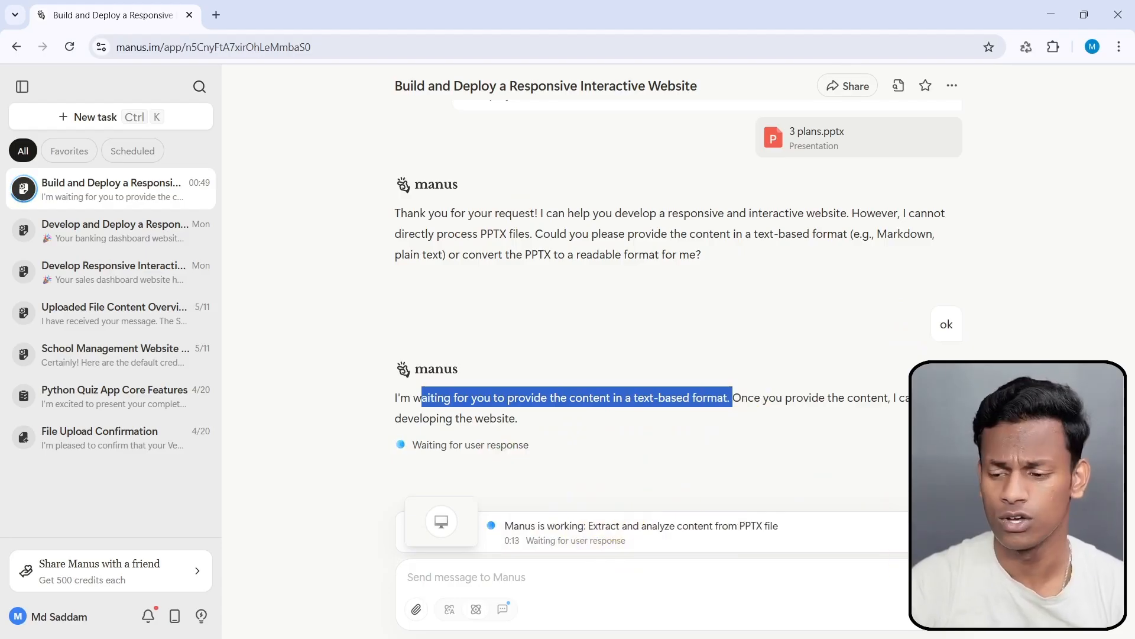
Copy all objects on the pricing slide of 3 plans.pptx in PowerPoint and paste them into the Manus message as an image
{"action": "key", "text": "alt+Tab"}
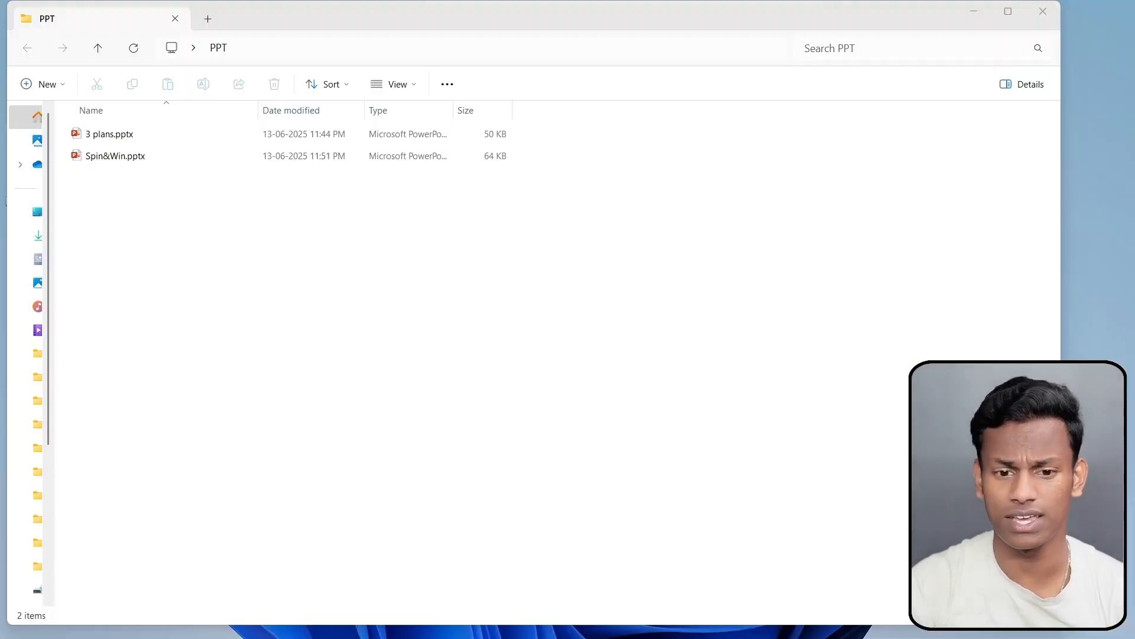
{"action": "double_click", "coordinate": [129, 140]}
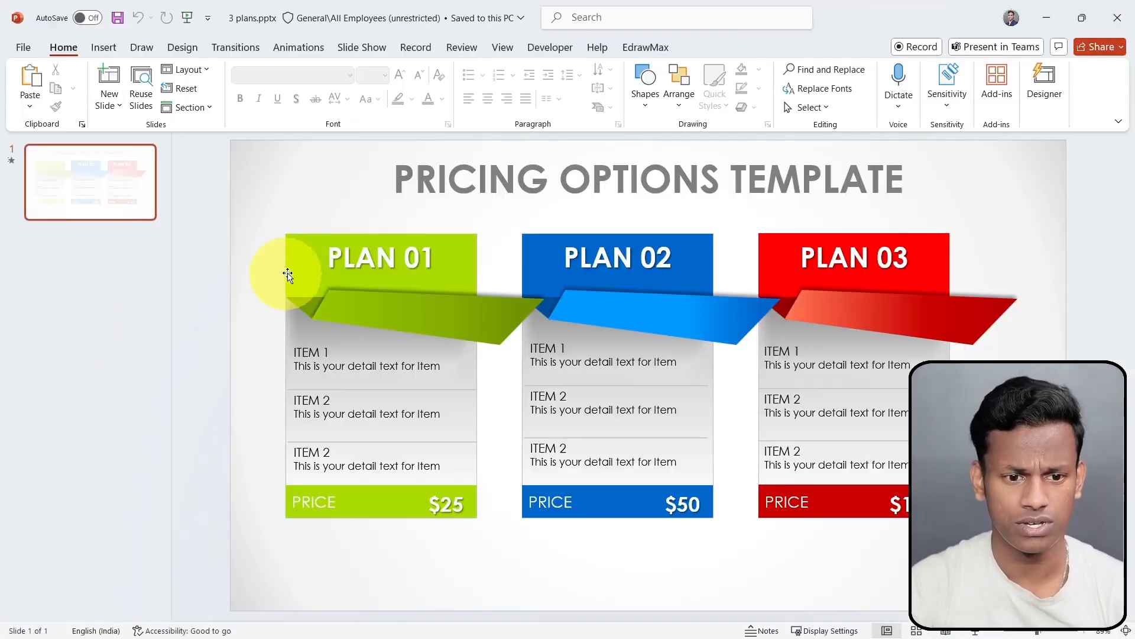
{"action": "key", "text": "ctrl+a"}
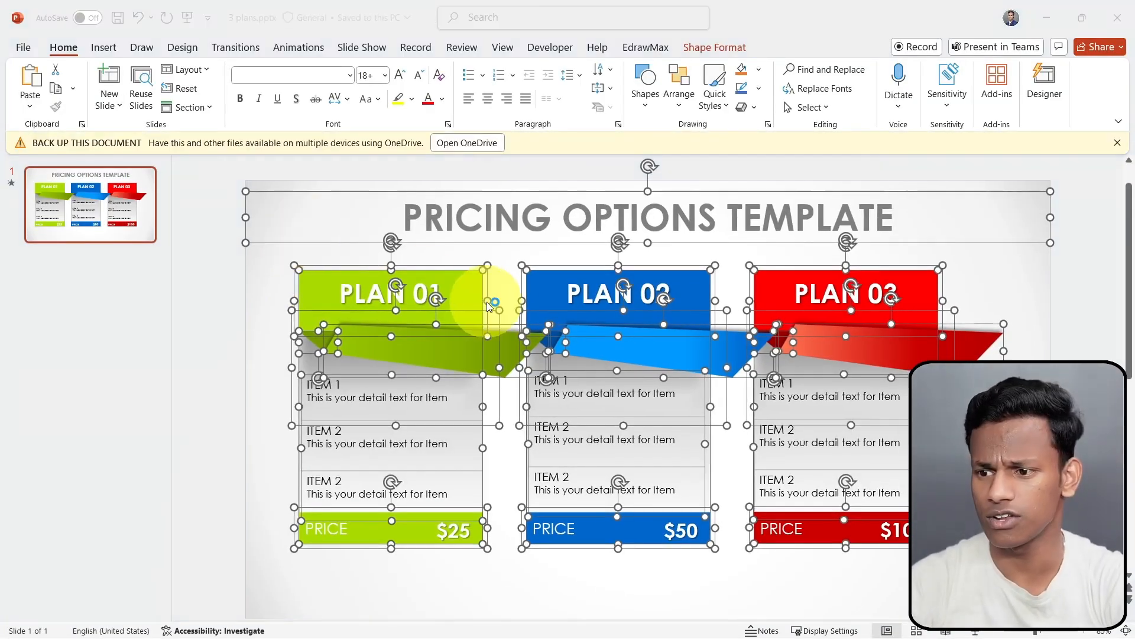
{"action": "key", "text": "alt+Tab"}
{"action": "left_click", "coordinate": [548, 576]}
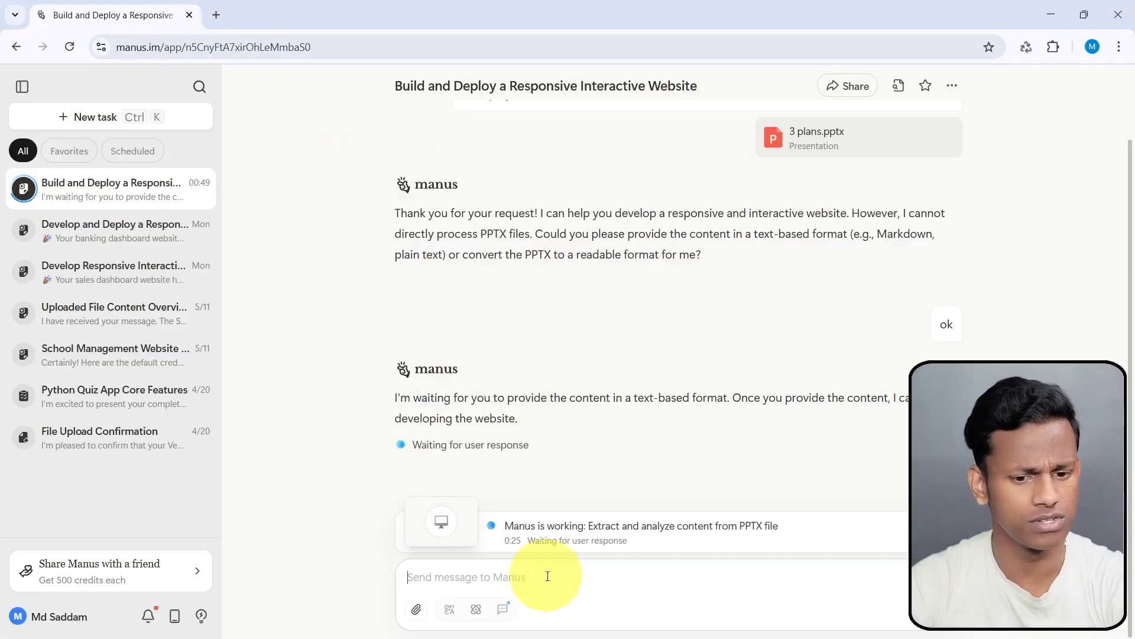
{"action": "key", "text": "ctrl+v"}
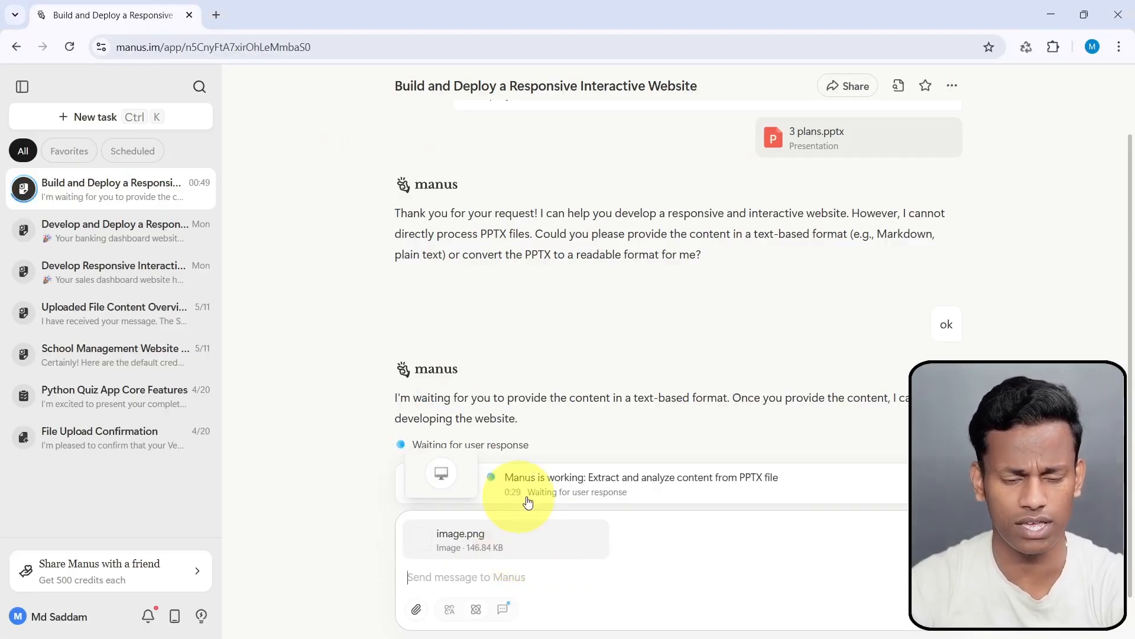
Preview the attached image.png of the pricing plans, close the preview, and send the image to Manus
{"action": "left_click", "coordinate": [491, 546]}
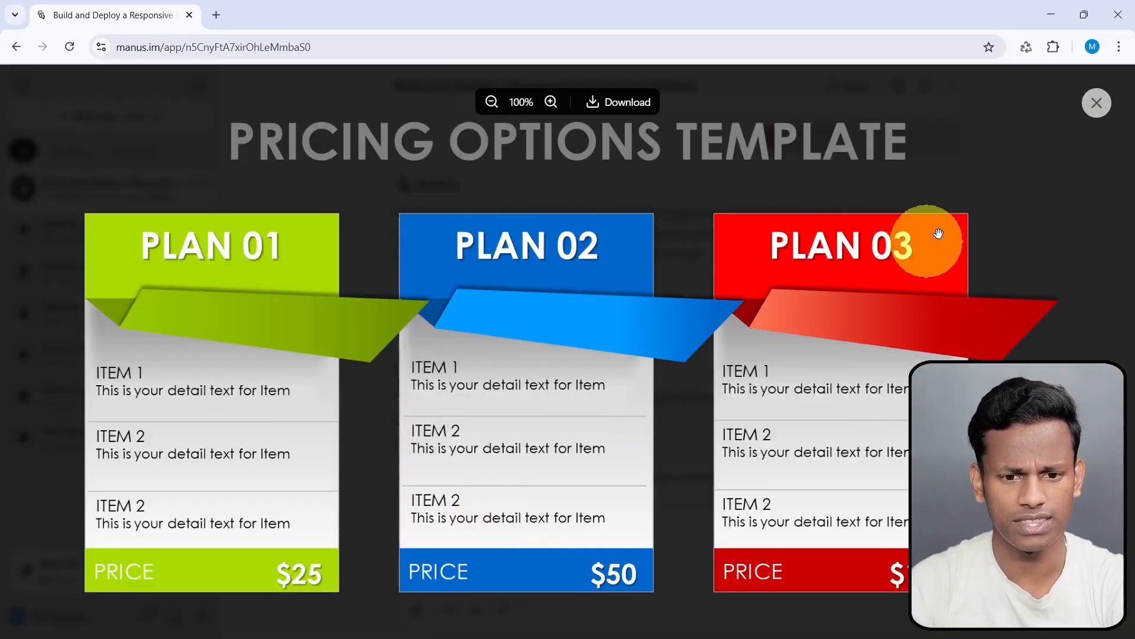
{"action": "left_click", "coordinate": [1093, 109]}
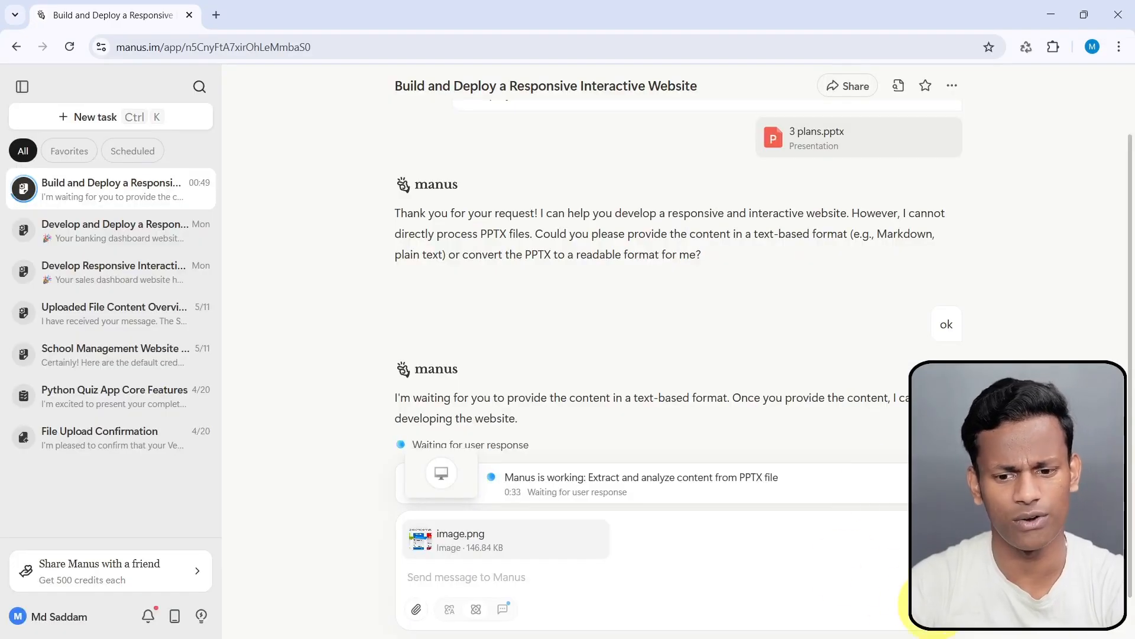
{"action": "left_click", "coordinate": [688, 553]}
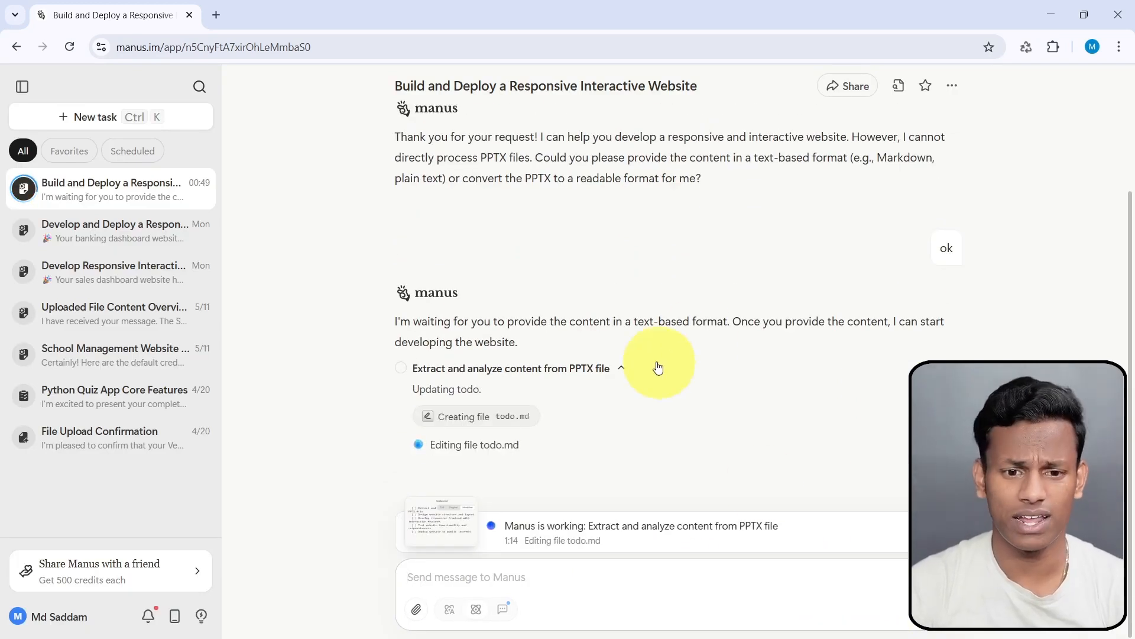
Read Manus's replies about processing PPTX files and the format in which it wants the content
{"action": "left_click_drag", "start_coordinate": [436, 144], "coordinate": [649, 179]}
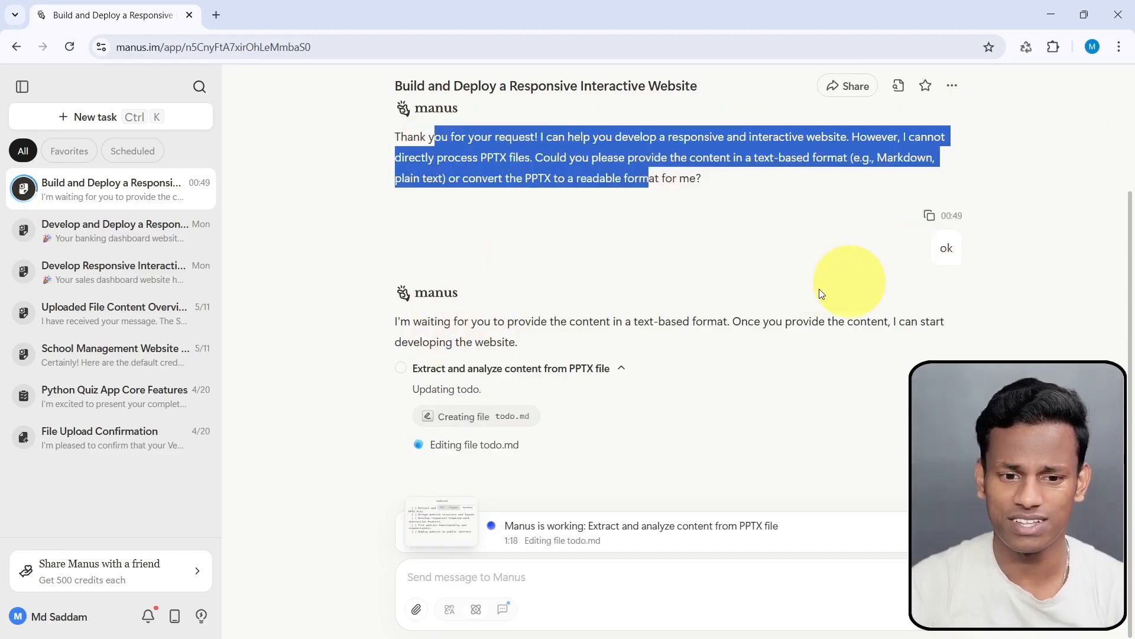
{"action": "left_click_drag", "start_coordinate": [419, 325], "coordinate": [526, 357]}
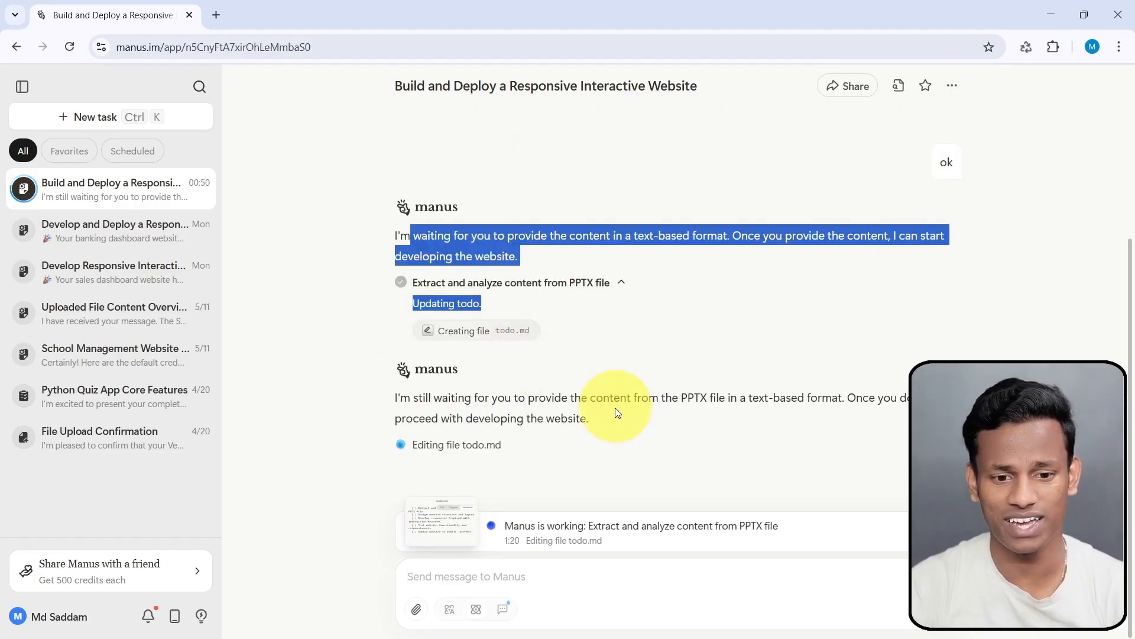
{"action": "left_click", "coordinate": [464, 348]}
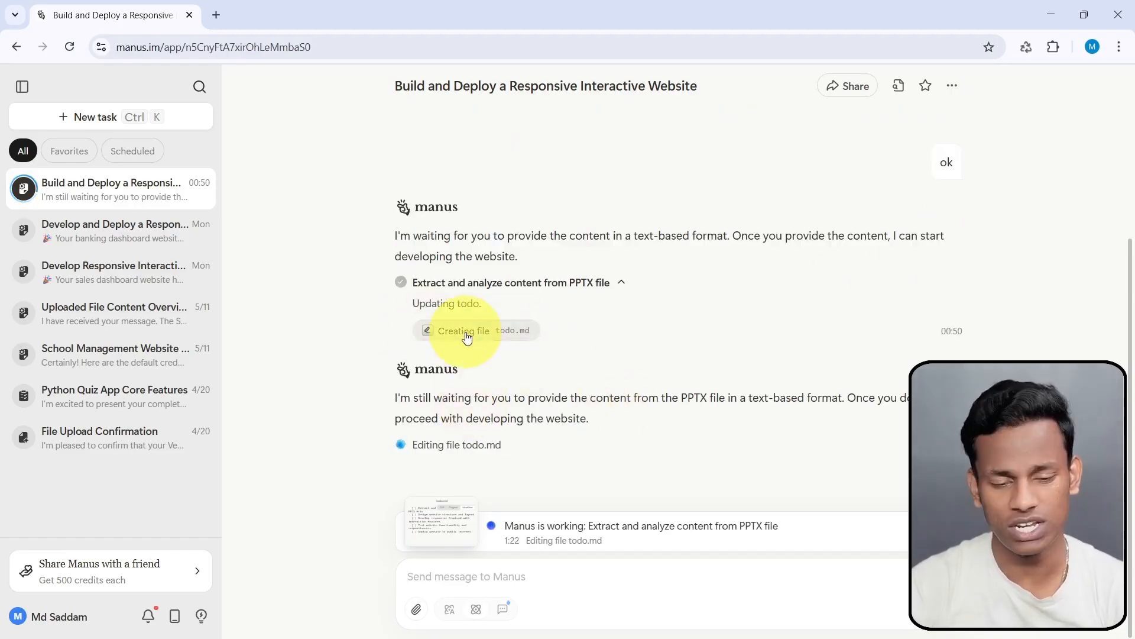
Open todo.md in Manus's Computer, read through its five planned tasks, and close the view
{"action": "left_click", "coordinate": [497, 335]}
{"action": "left_click_drag", "start_coordinate": [937, 283], "coordinate": [942, 207]}
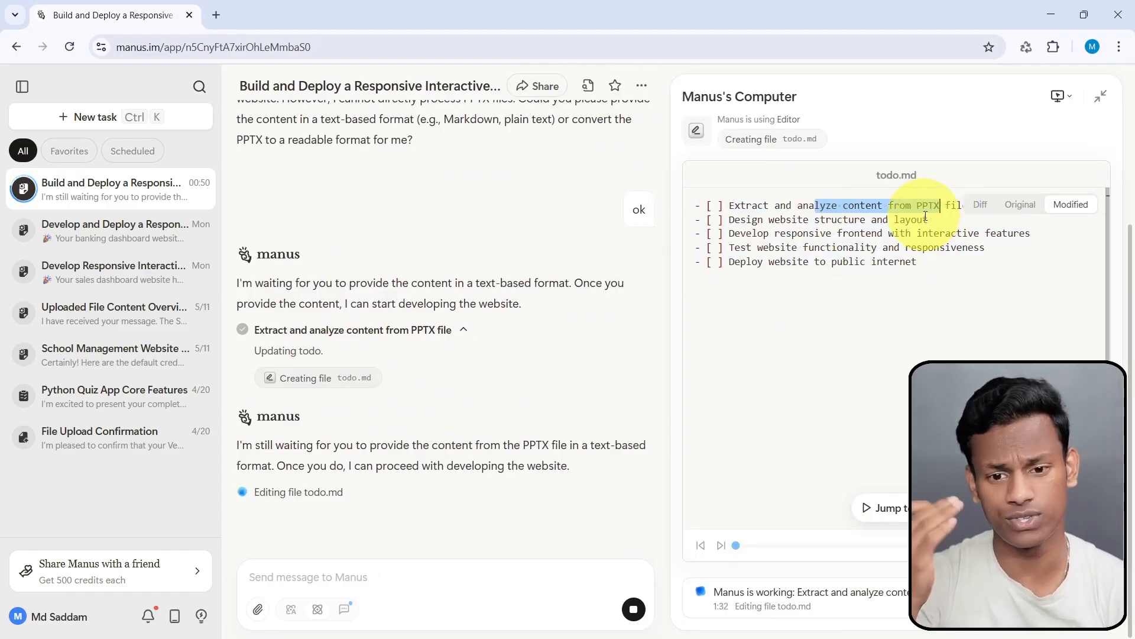
{"action": "left_click_drag", "start_coordinate": [736, 220], "coordinate": [888, 220]}
{"action": "left_click_drag", "start_coordinate": [770, 233], "coordinate": [918, 236]}
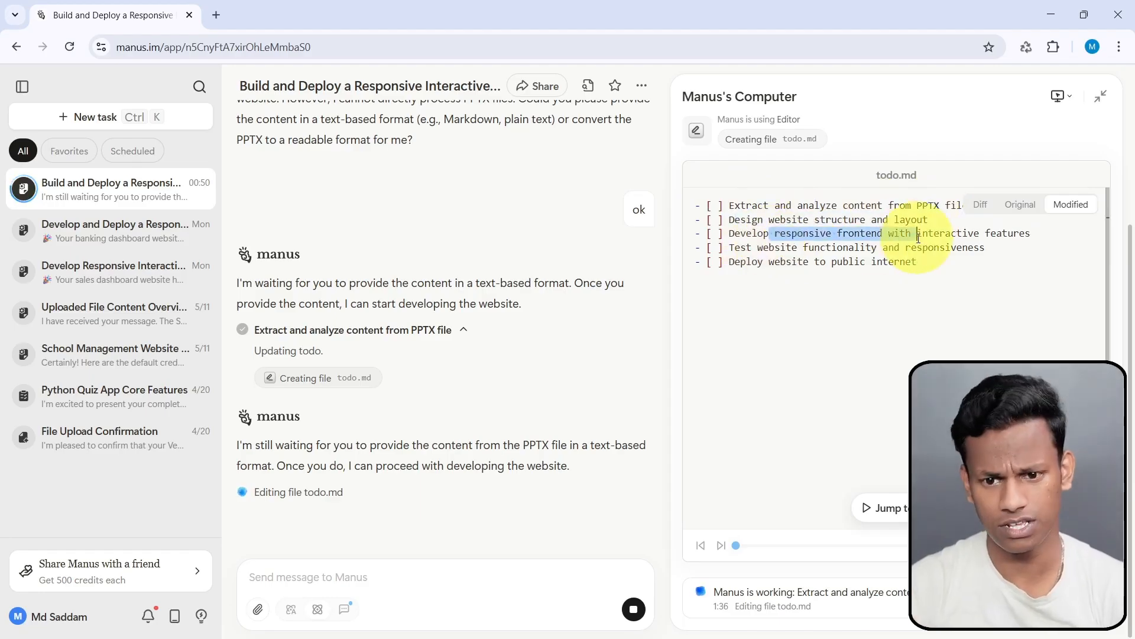
{"action": "left_click_drag", "start_coordinate": [753, 248], "coordinate": [895, 251]}
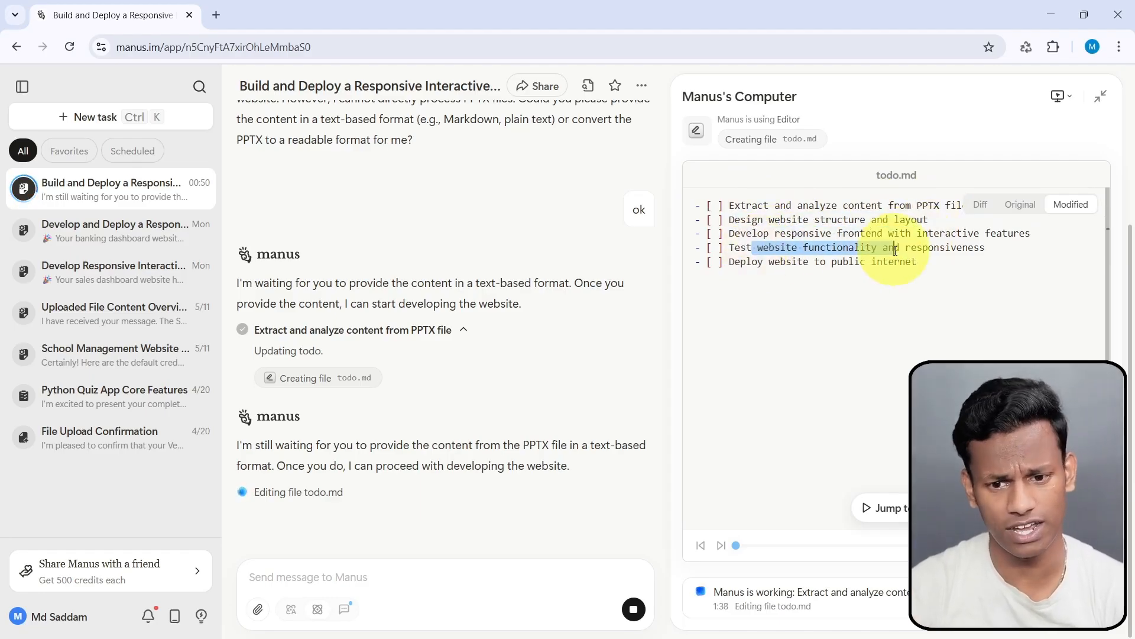
{"action": "left_click_drag", "start_coordinate": [742, 262], "coordinate": [906, 262]}
{"action": "left_click", "coordinate": [1101, 97]}
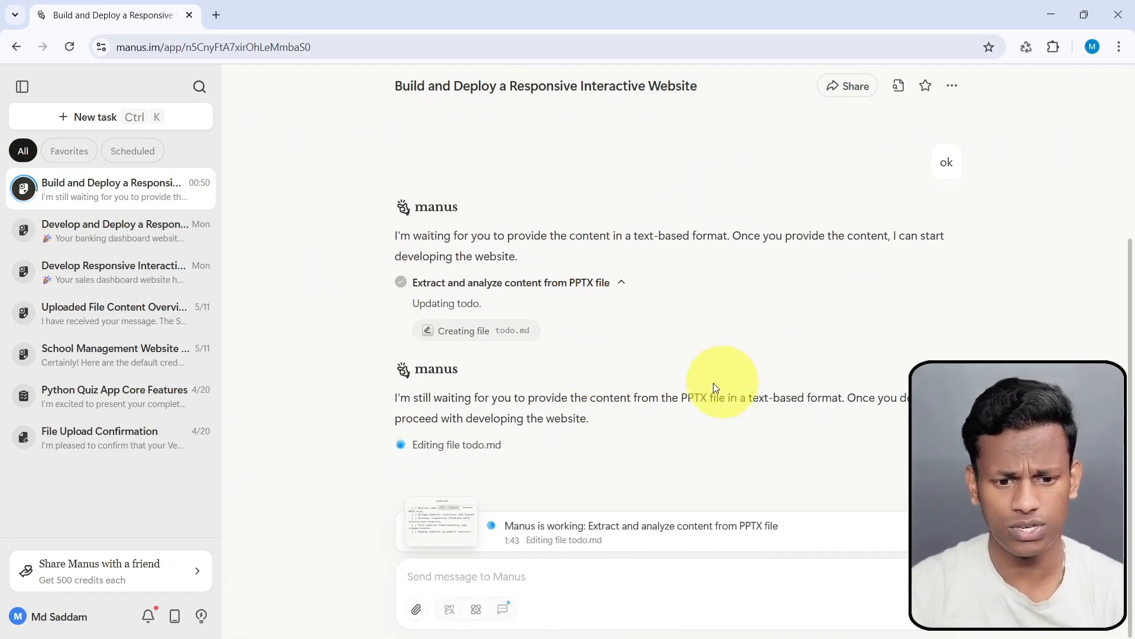
Read Manus's latest message about the PPTX content, and expand the task progress overview to check it before collapsing it
{"action": "left_click_drag", "start_coordinate": [401, 398], "coordinate": [569, 399]}
{"action": "left_click", "coordinate": [577, 399]}
{"action": "left_click_drag", "start_coordinate": [661, 393], "coordinate": [944, 390]}
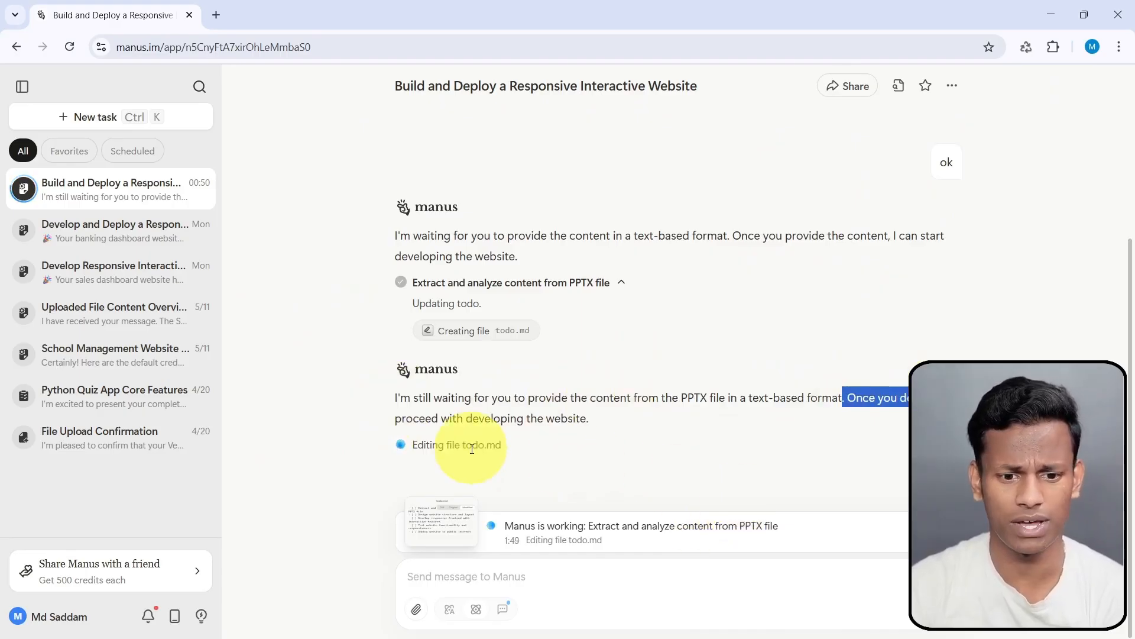
{"action": "left_click", "coordinate": [916, 523]}
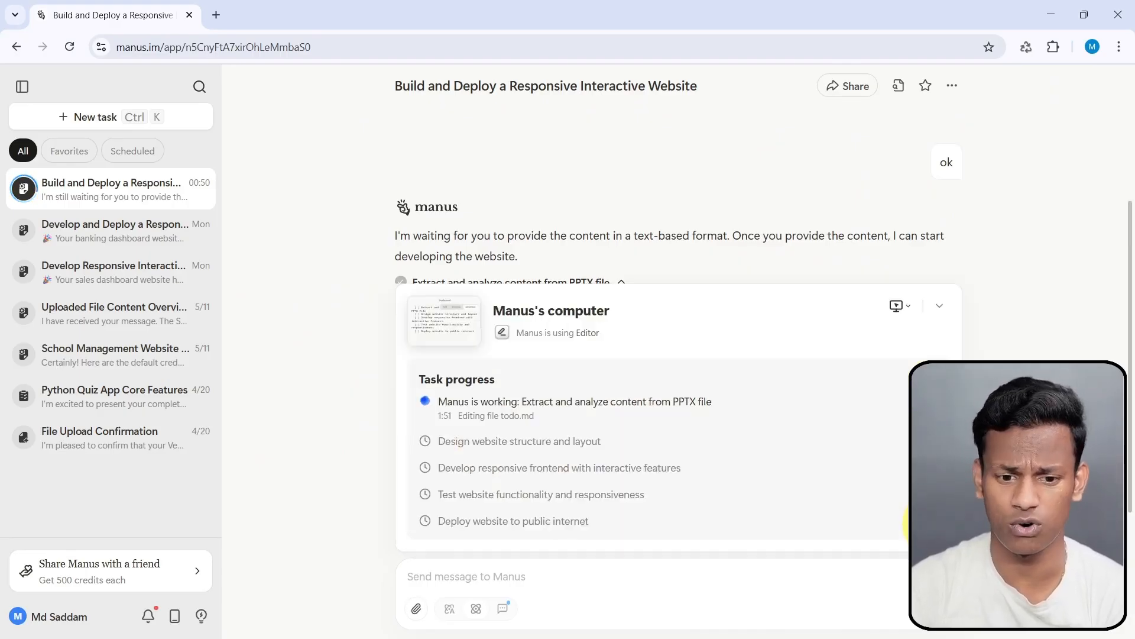
{"action": "left_click", "coordinate": [939, 305]}
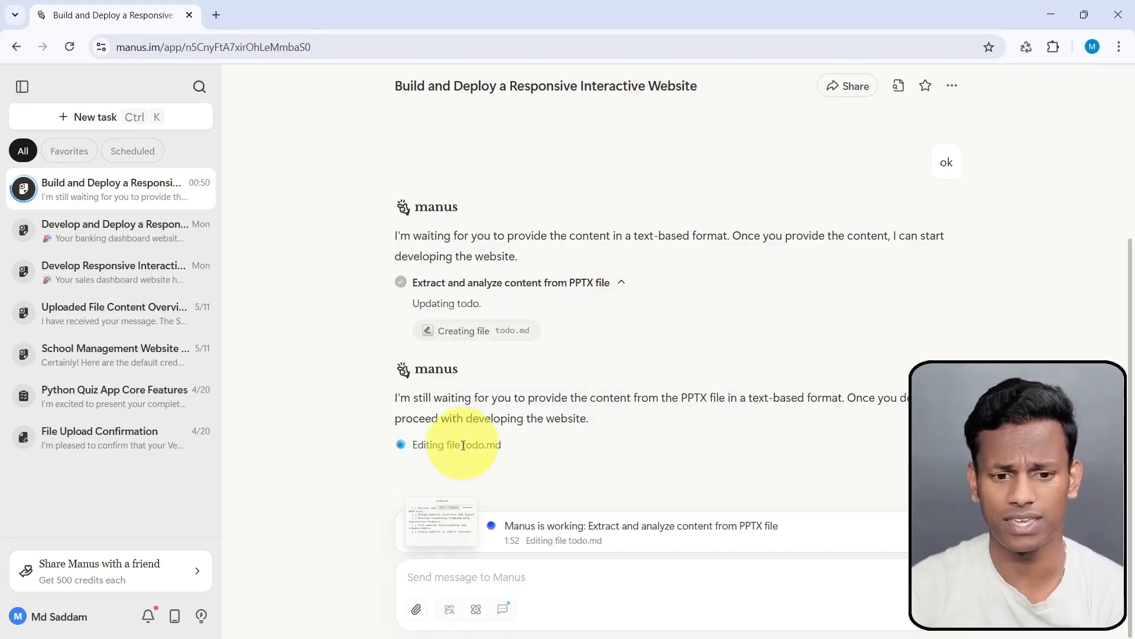
Try to add a new line at the end of todo.md in Manus's Computer, then close the file view
{"action": "left_click", "coordinate": [479, 328]}
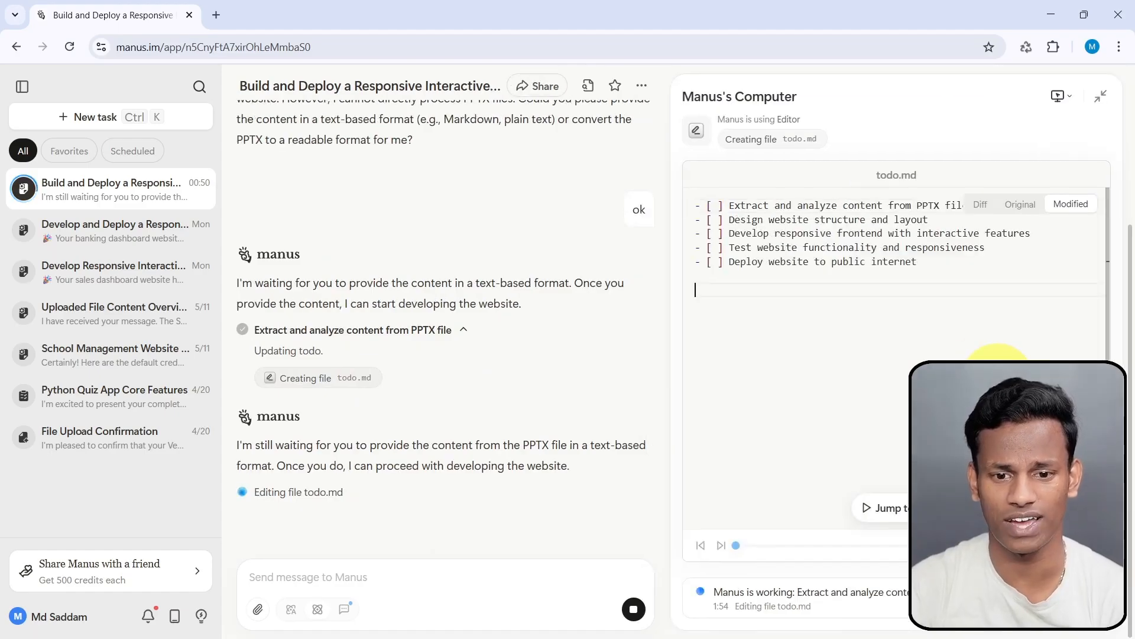
{"action": "key", "text": "Return"}
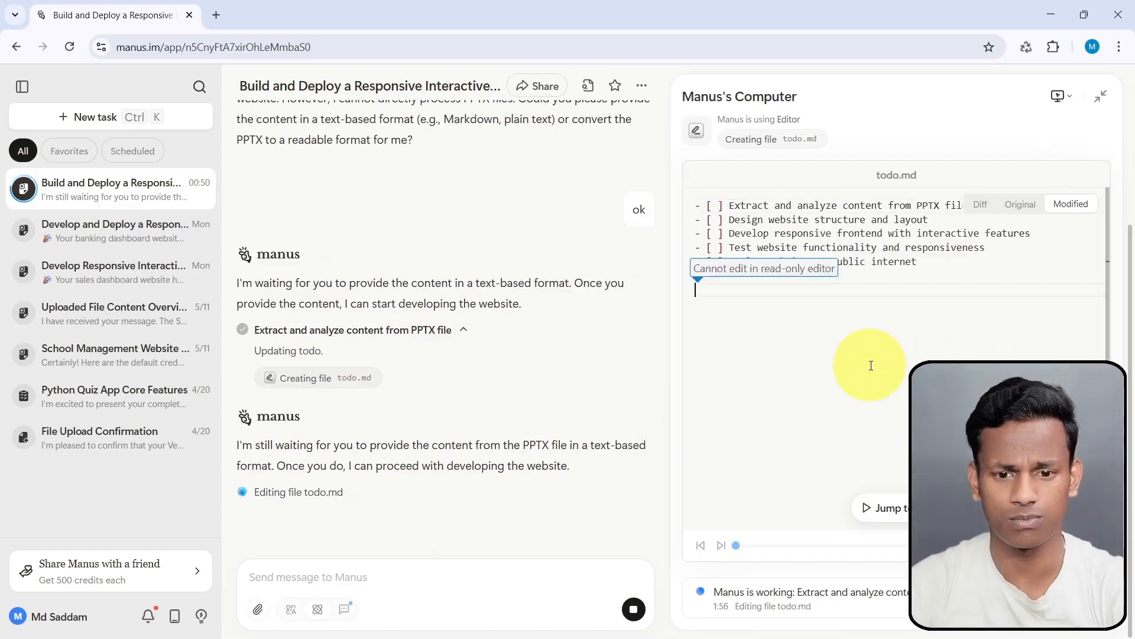
{"action": "left_click", "coordinate": [646, 494]}
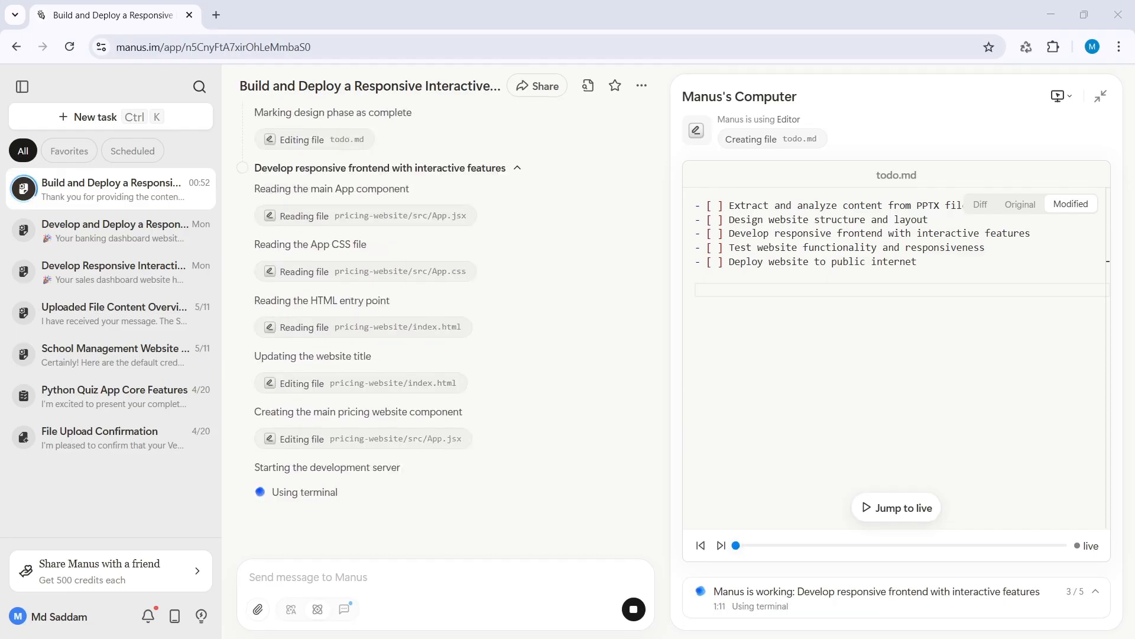
{"action": "left_click", "coordinate": [1100, 97]}
Review the completed task's Pricing Website project summary through the Deployment section and open the live URL of the site
{"action": "left_click", "coordinate": [942, 527]}
{"action": "scroll", "coordinate": [1083, 473], "scroll_direction": "down", "scroll_amount": 5}
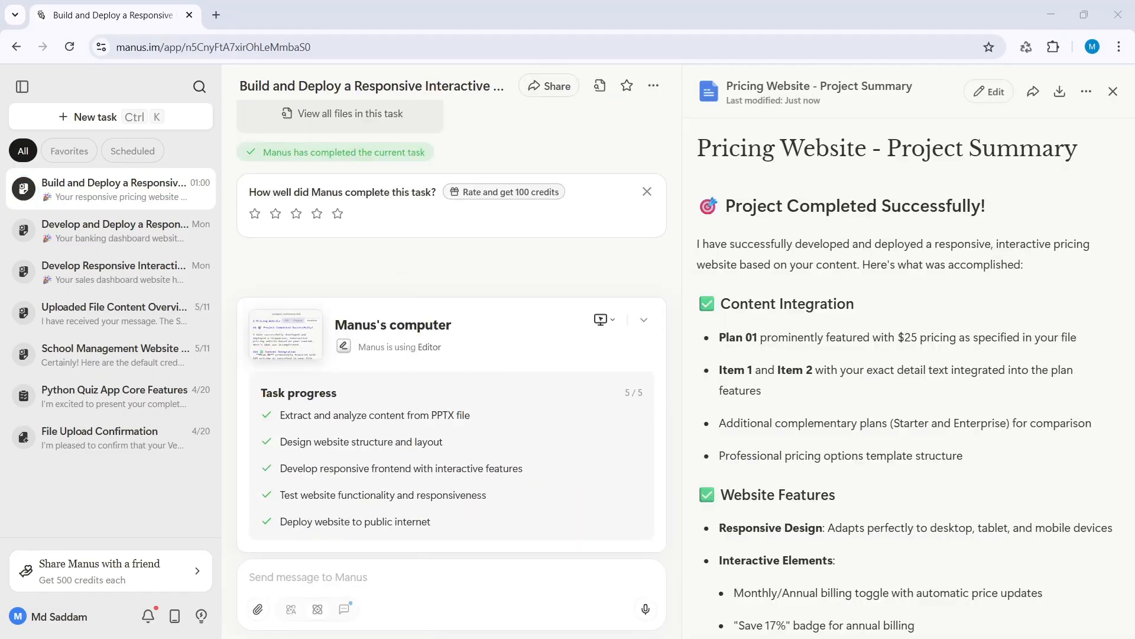
{"action": "scroll", "coordinate": [806, 431], "scroll_direction": "down", "scroll_amount": 10}
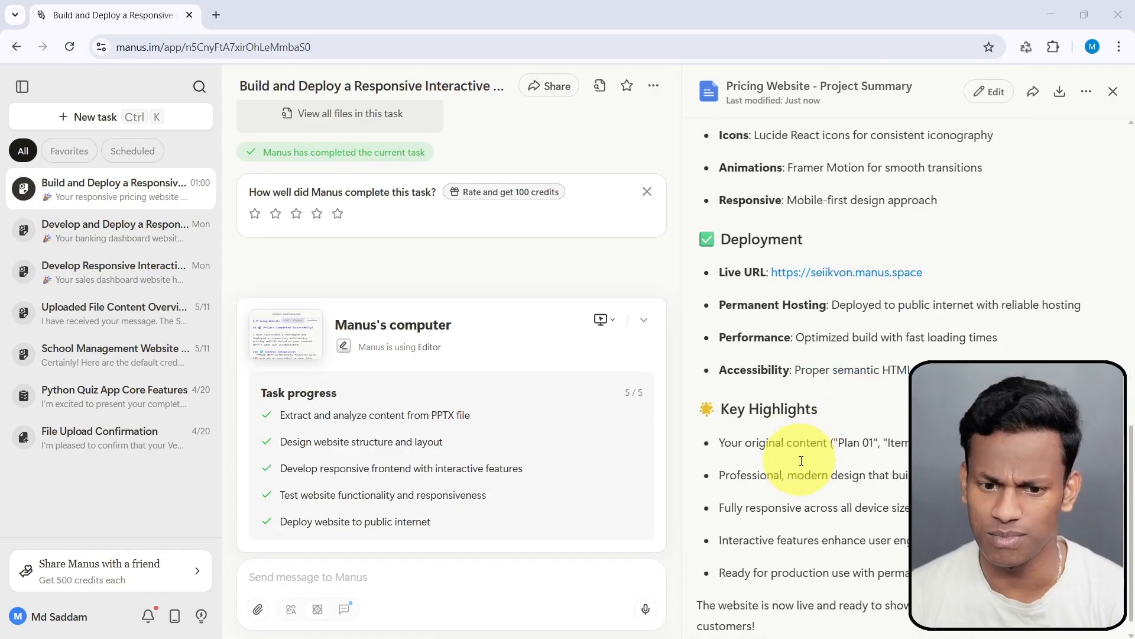
{"action": "left_click", "coordinate": [808, 251]}
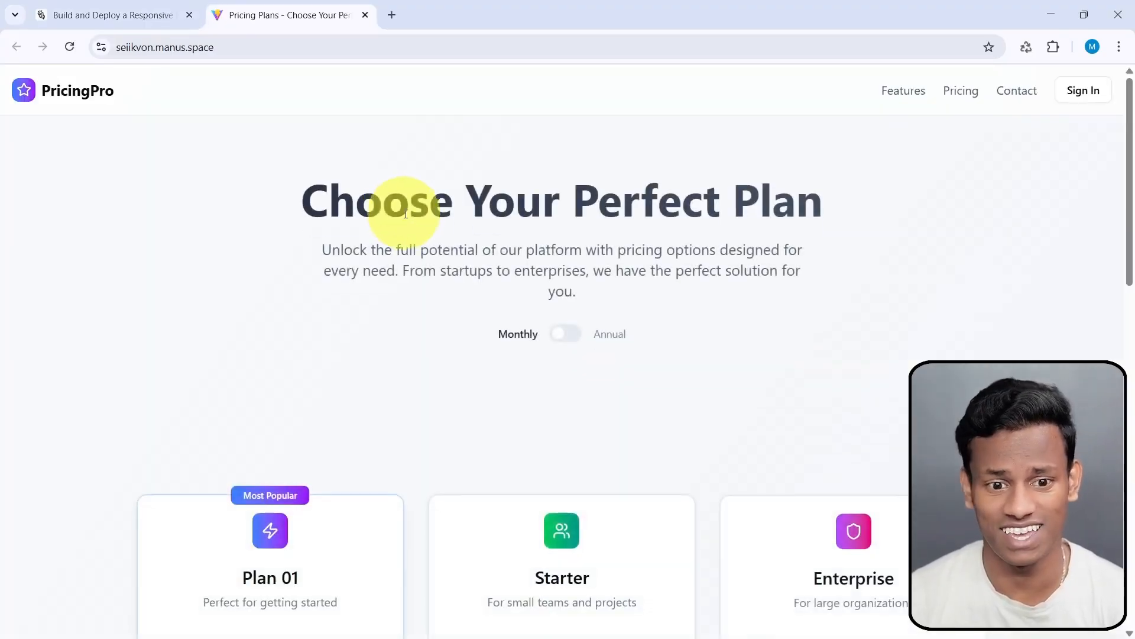
Look through the whole deployed pricing site and compare it with the original slide of 3 plans.pptx in PowerPoint
{"action": "scroll", "coordinate": [625, 307], "scroll_direction": "down", "scroll_amount": 10}
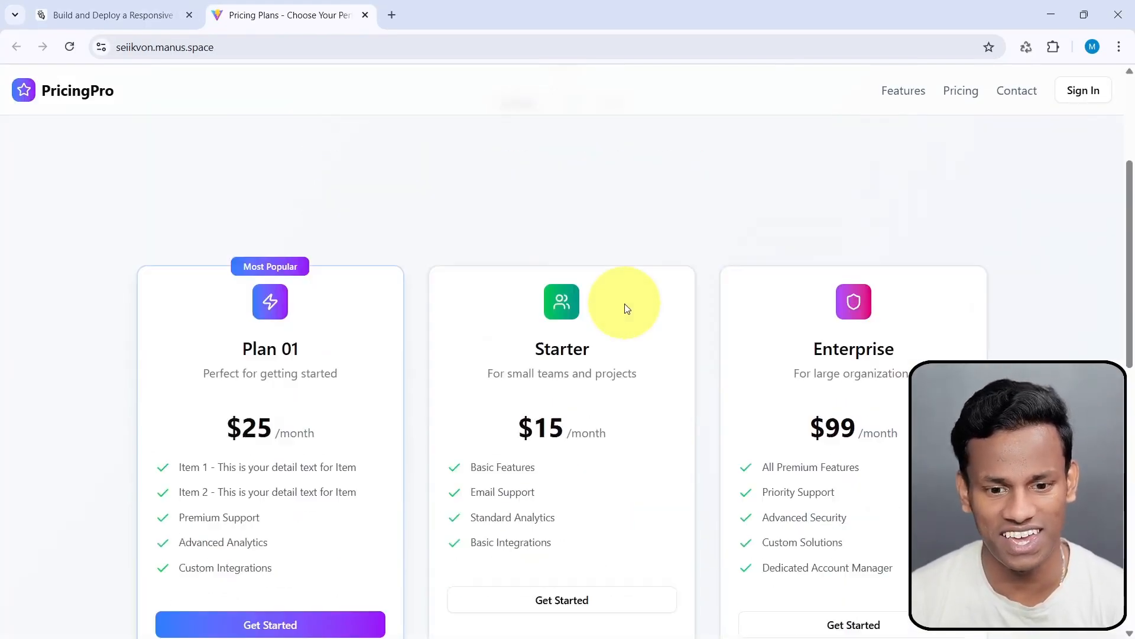
{"action": "scroll", "coordinate": [716, 397], "scroll_direction": "down", "scroll_amount": 3}
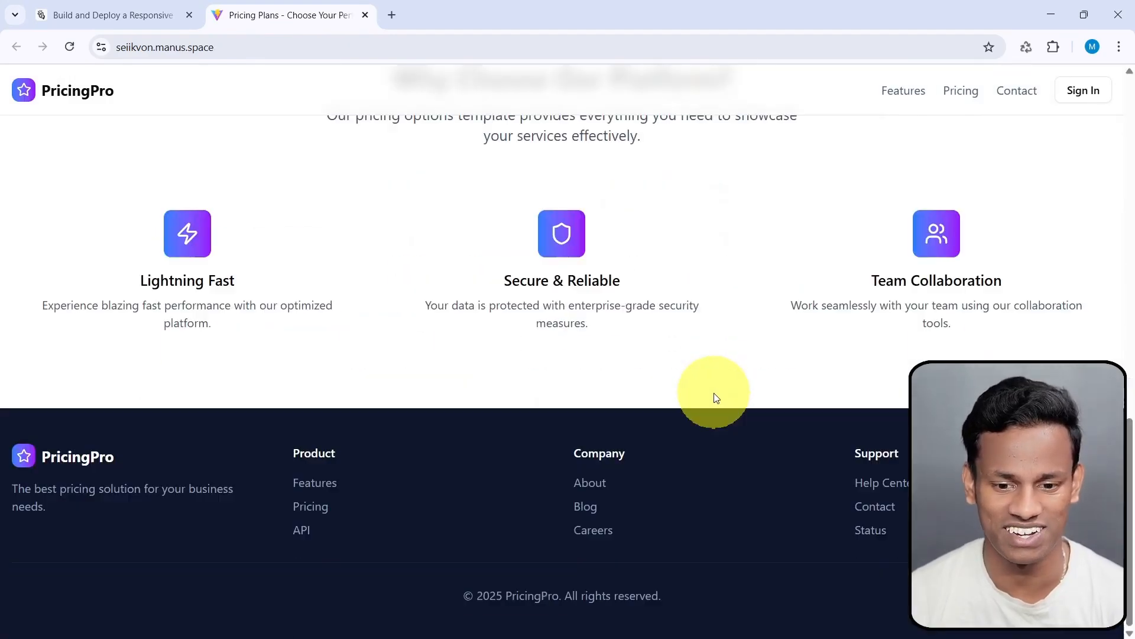
{"action": "scroll", "coordinate": [716, 395], "scroll_direction": "up", "scroll_amount": 10}
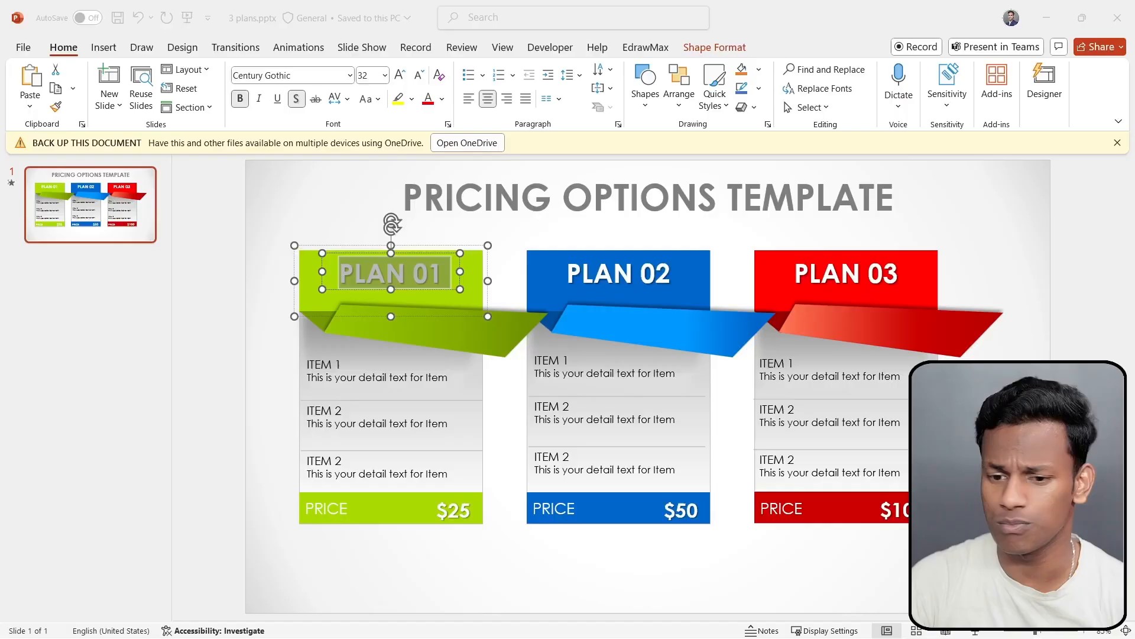
{"action": "left_click", "coordinate": [1091, 325]}
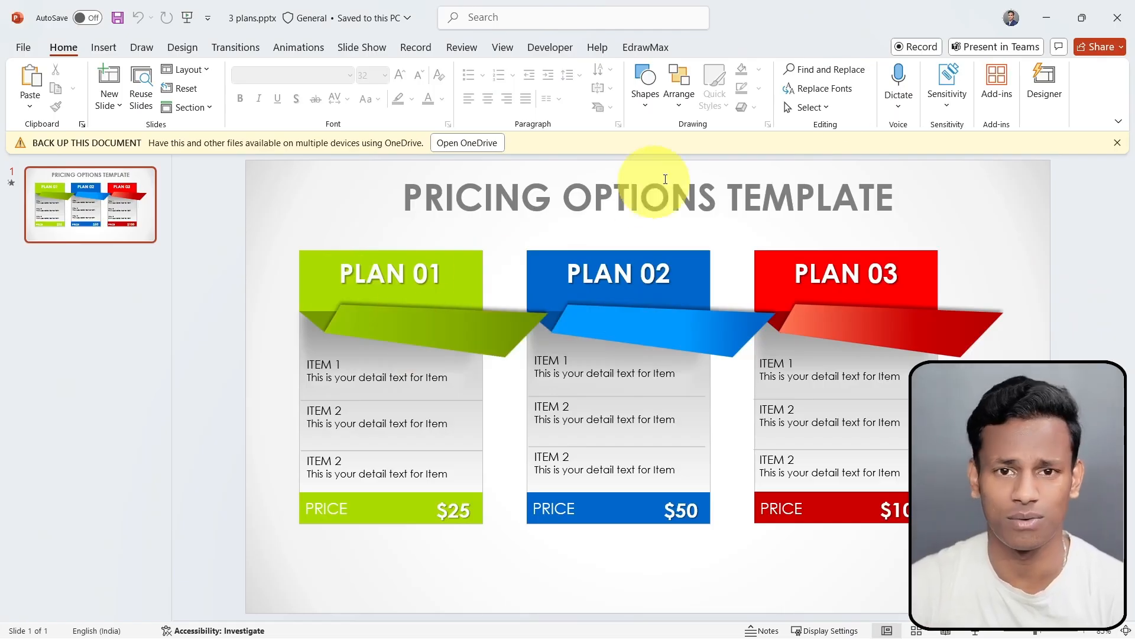
{"action": "left_click", "coordinate": [1046, 18]}
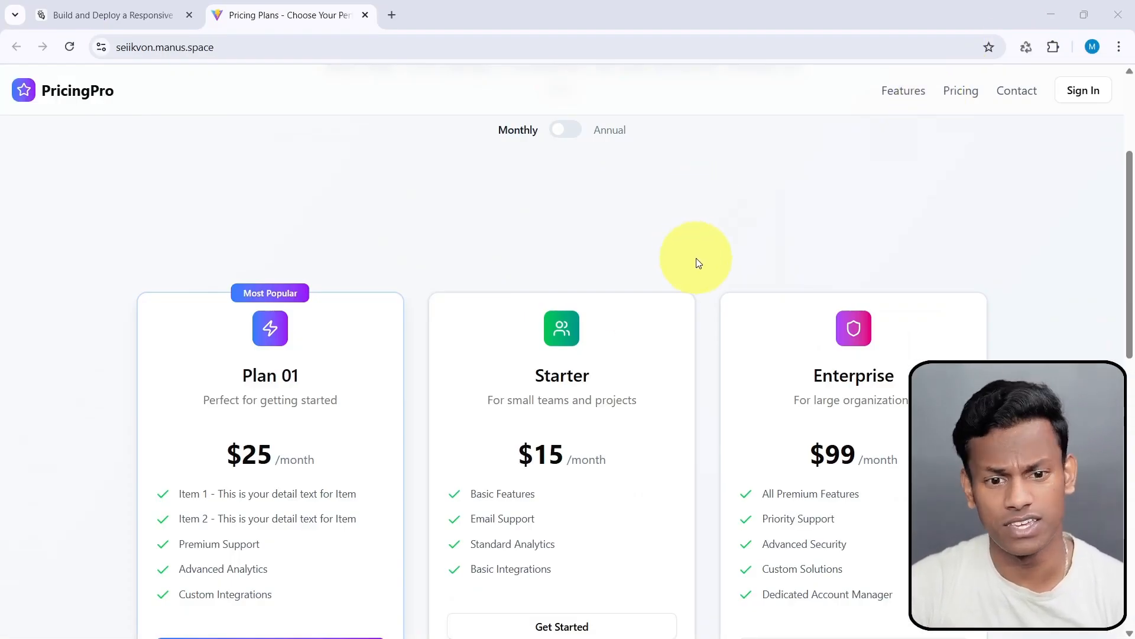
Test the billing switch on the pricing site by changing between Monthly and Annual twice, ending on Monthly
{"action": "scroll", "coordinate": [644, 256], "scroll_direction": "up", "scroll_amount": 1}
{"action": "left_click", "coordinate": [566, 204]}
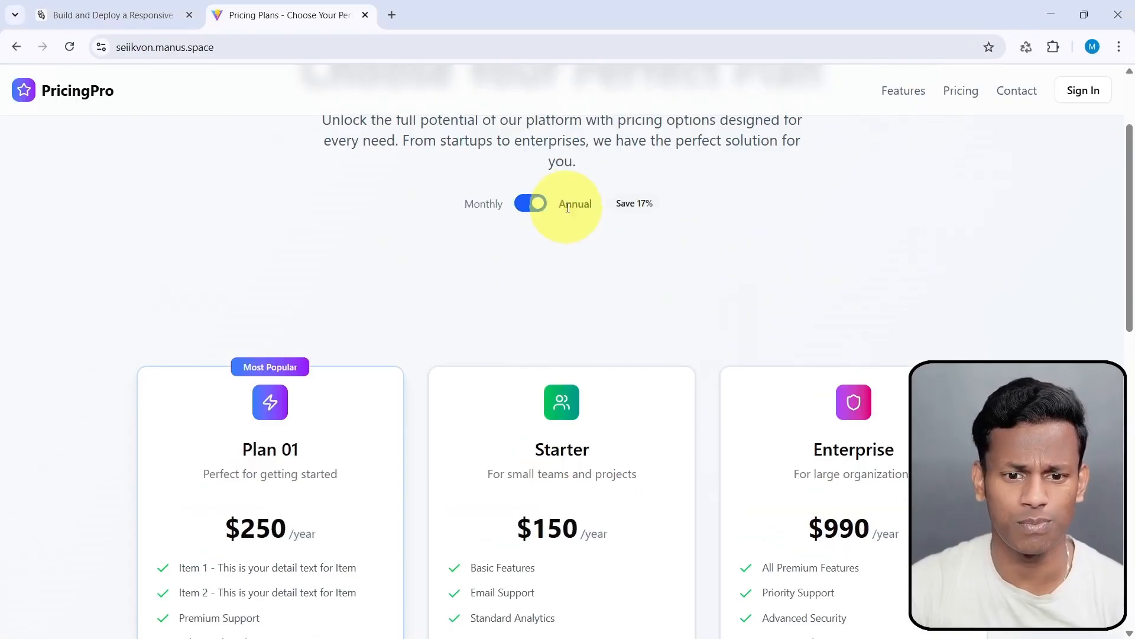
{"action": "left_click", "coordinate": [532, 204]}
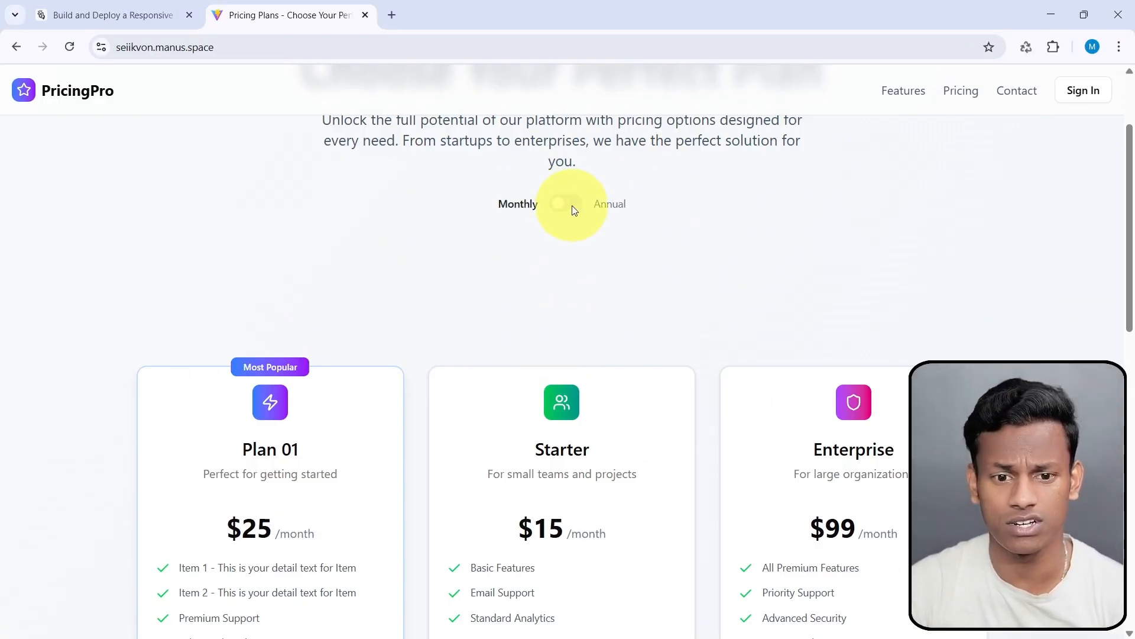
{"action": "left_click", "coordinate": [559, 206]}
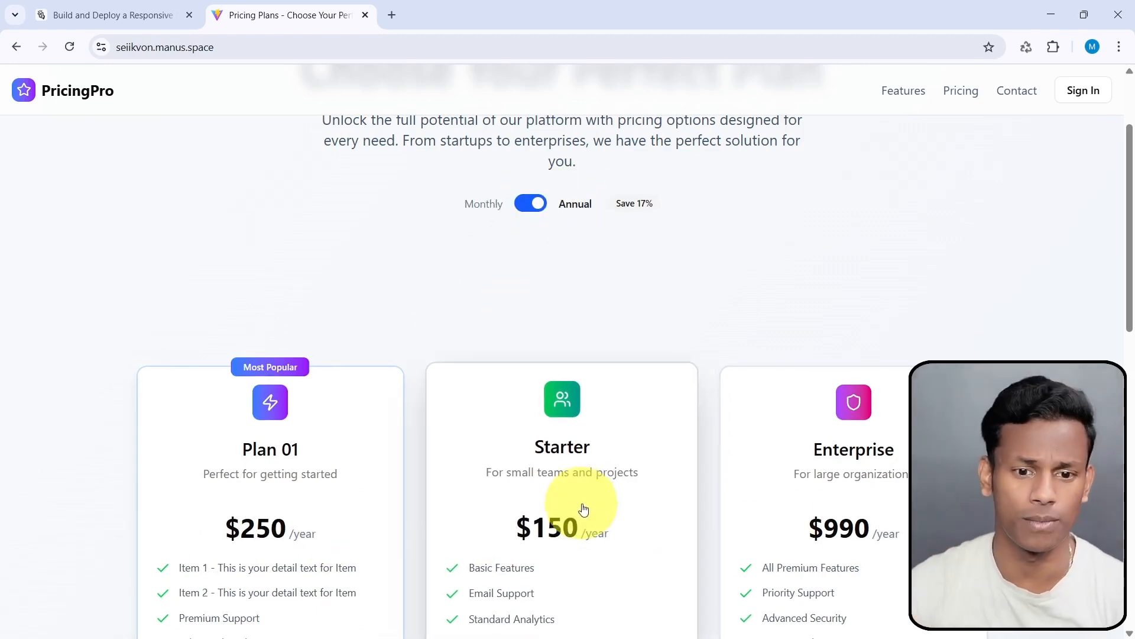
{"action": "left_click", "coordinate": [531, 202]}
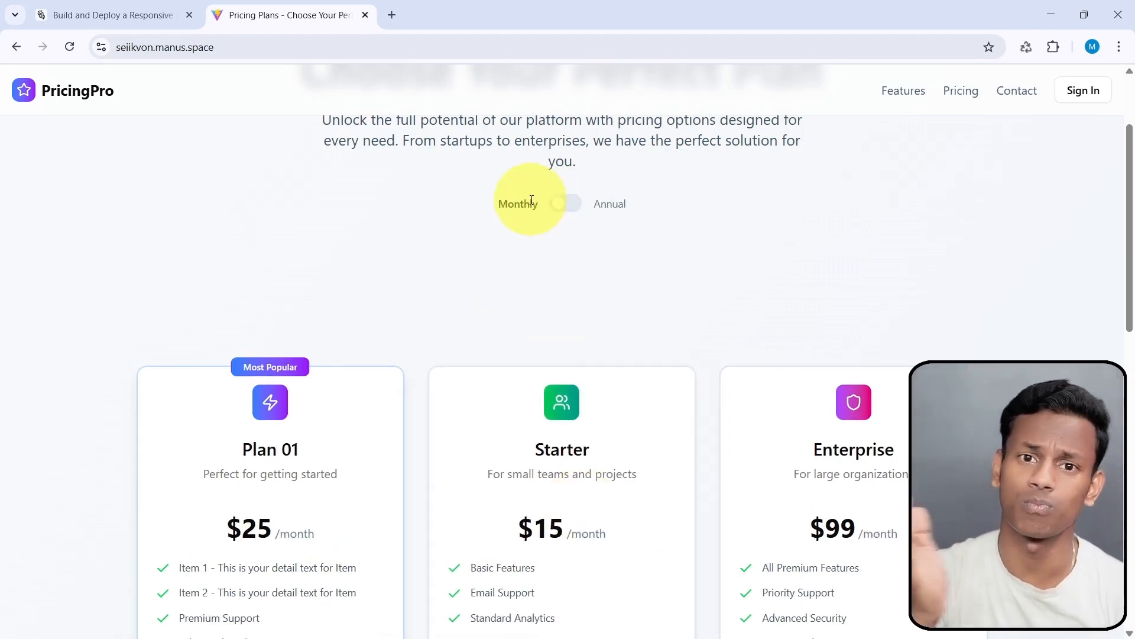
Examine the site's PricingPro header, navigation links and Sign In button, and look over the plan cards beneath
{"action": "scroll", "coordinate": [520, 526], "scroll_direction": "up", "scroll_amount": 2}
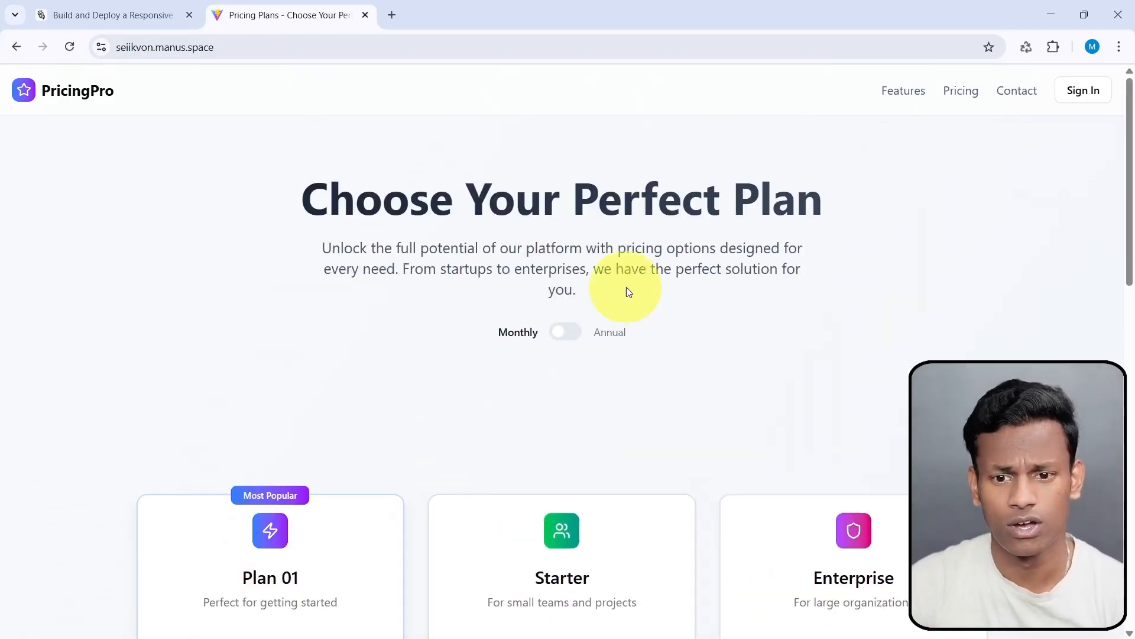
{"action": "left_click_drag", "start_coordinate": [152, 101], "coordinate": [51, 101]}
{"action": "left_click_drag", "start_coordinate": [825, 129], "coordinate": [1090, 122]}
{"action": "left_click", "coordinate": [1090, 122]}
{"action": "scroll", "coordinate": [828, 354], "scroll_direction": "down", "scroll_amount": 6}
{"action": "scroll", "coordinate": [752, 376], "scroll_direction": "down", "scroll_amount": 9}
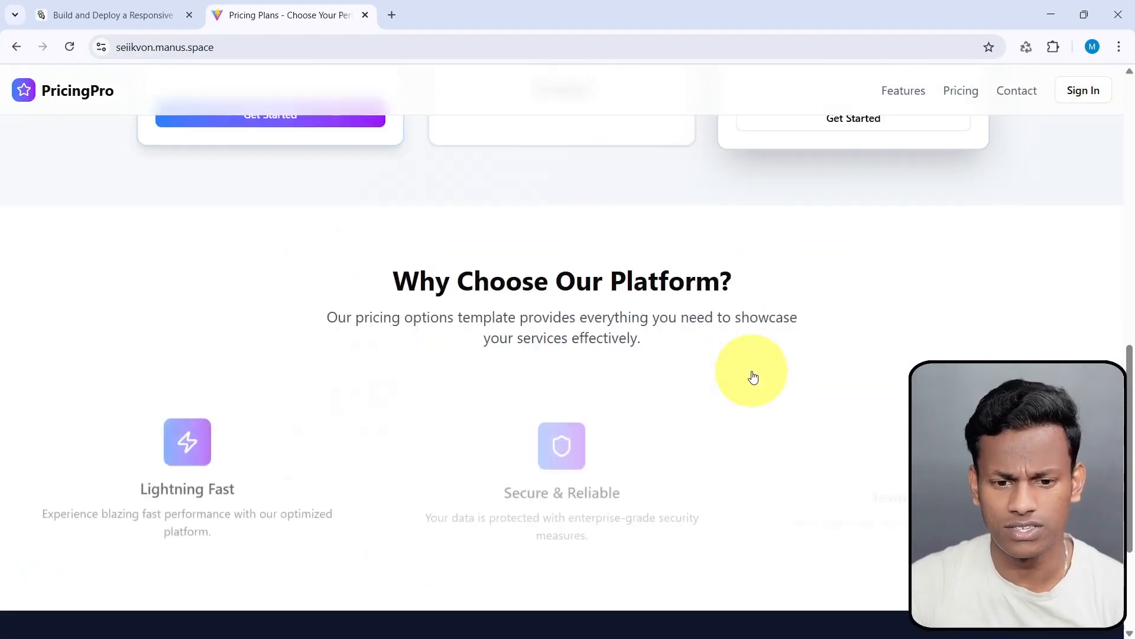
Examine the Why Choose Our Platform section with its feature descriptions, and check the footer links
{"action": "scroll", "coordinate": [592, 358], "scroll_direction": "up", "scroll_amount": 3}
{"action": "left_click_drag", "start_coordinate": [392, 229], "coordinate": [772, 236]}
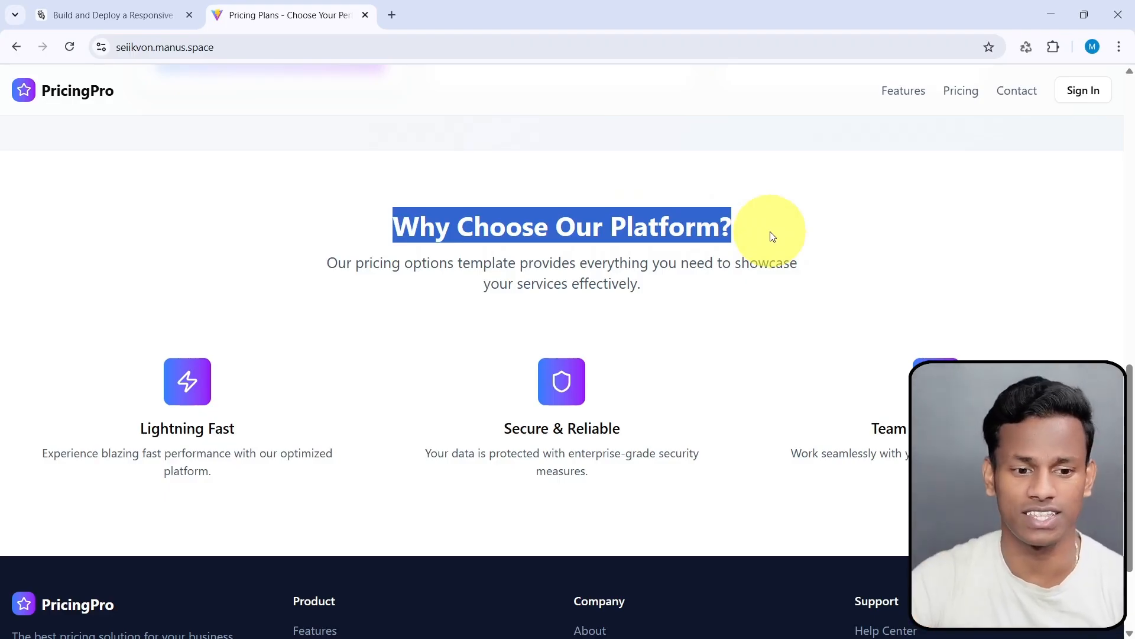
{"action": "scroll", "coordinate": [251, 450], "scroll_direction": "down", "scroll_amount": 3}
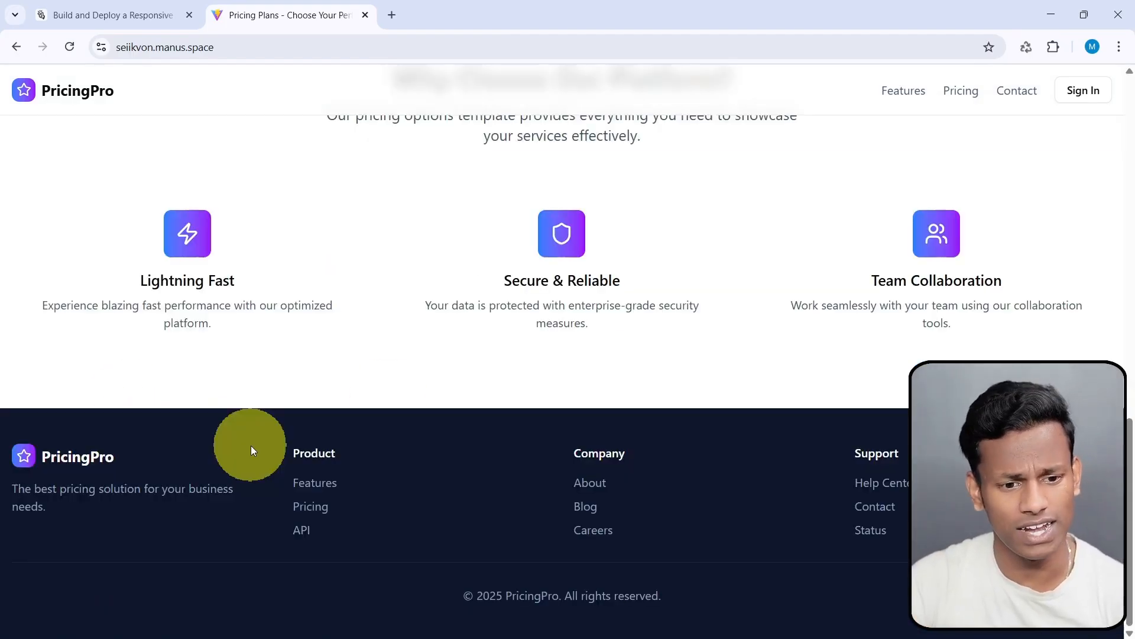
{"action": "left_click_drag", "start_coordinate": [508, 299], "coordinate": [616, 329]}
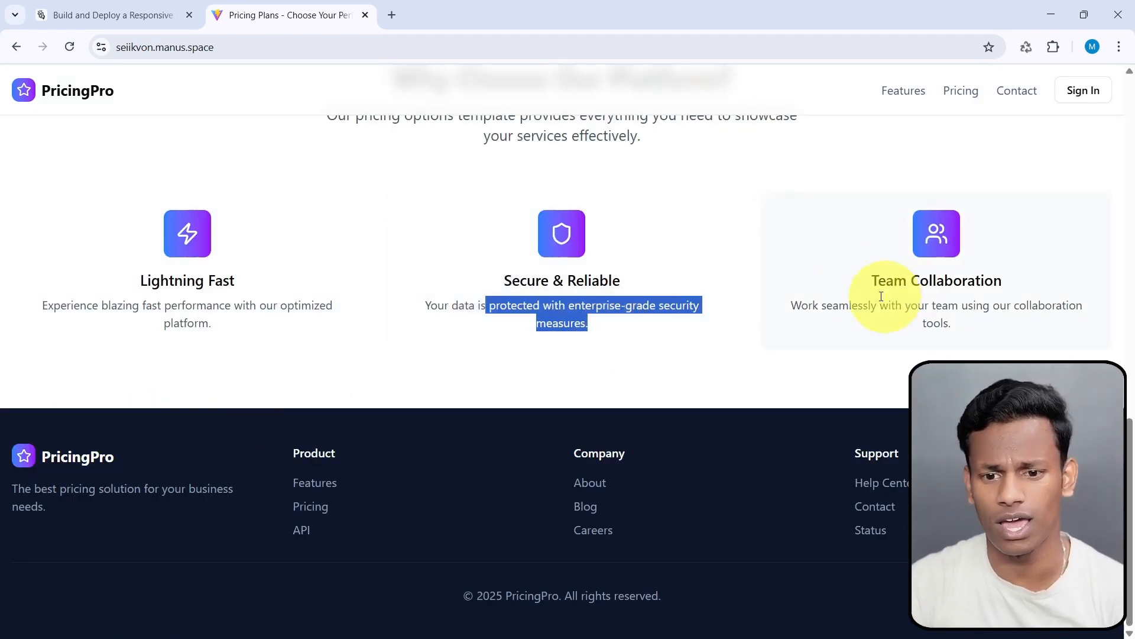
{"action": "left_click_drag", "start_coordinate": [873, 280], "coordinate": [979, 324]}
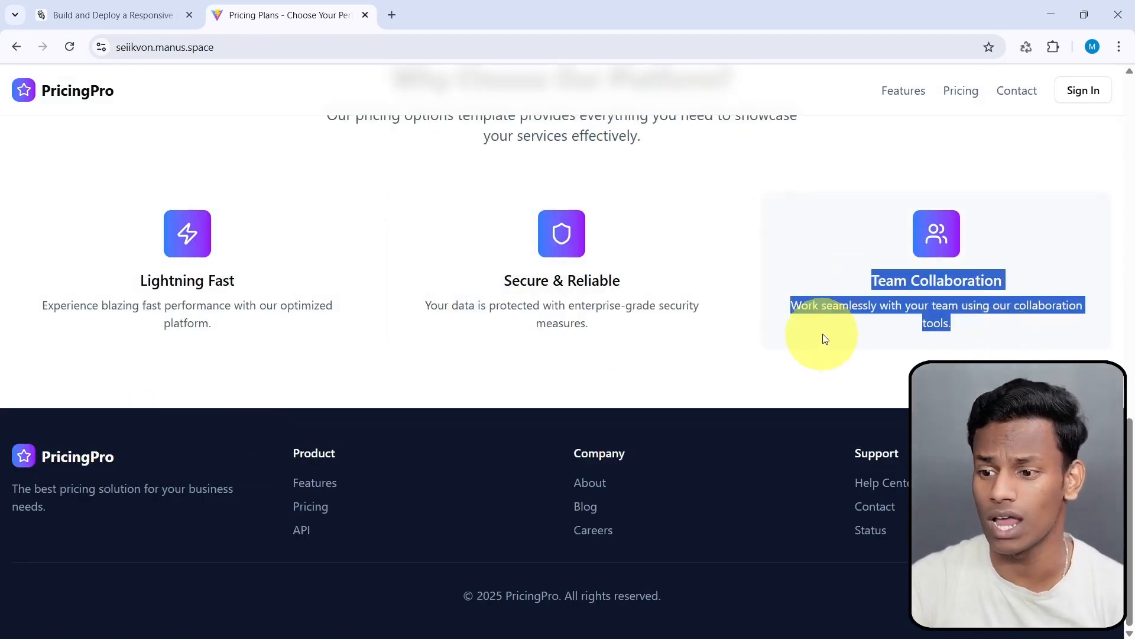
{"action": "left_click", "coordinate": [603, 506]}
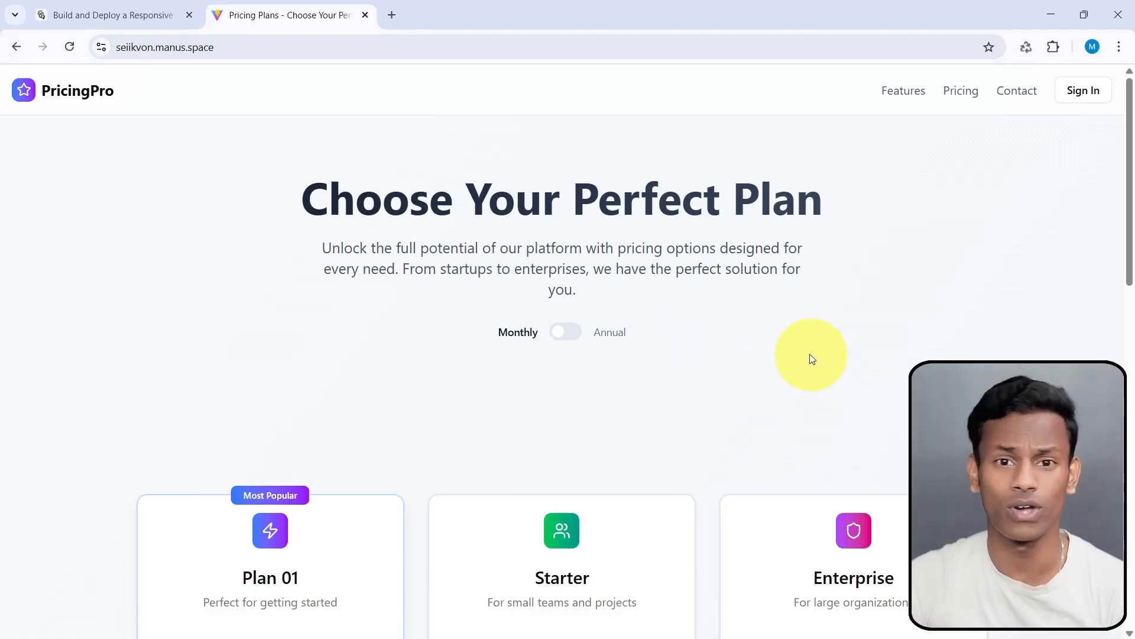
Return to the Manus conversation, collapse the task progress overview, and start a new task
{"action": "left_click", "coordinate": [124, 15]}
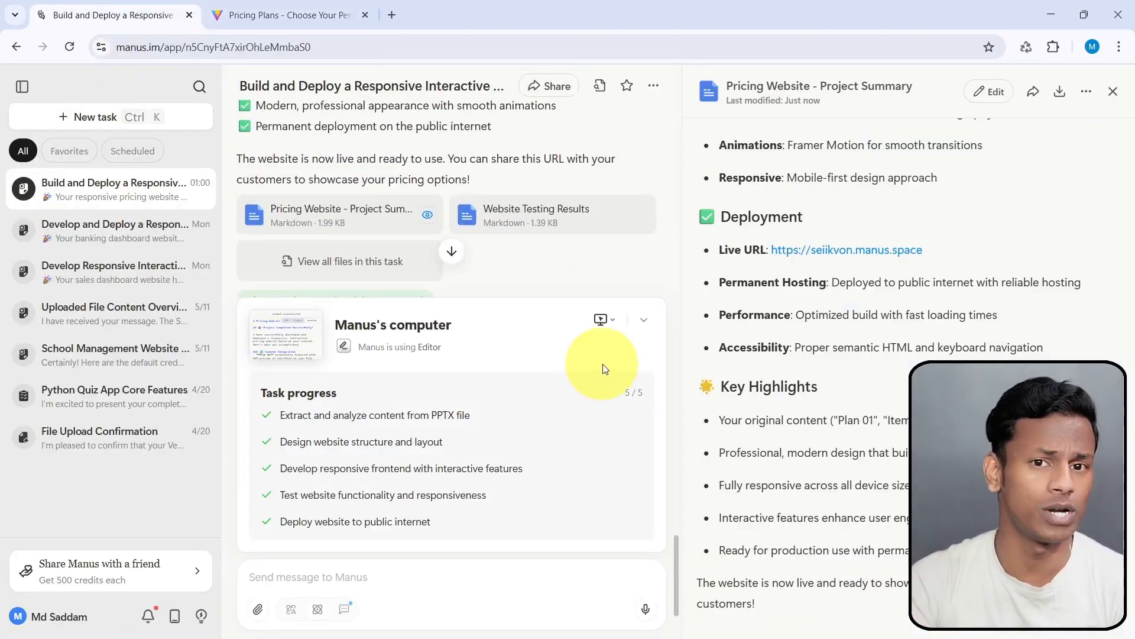
{"action": "left_click", "coordinate": [648, 327]}
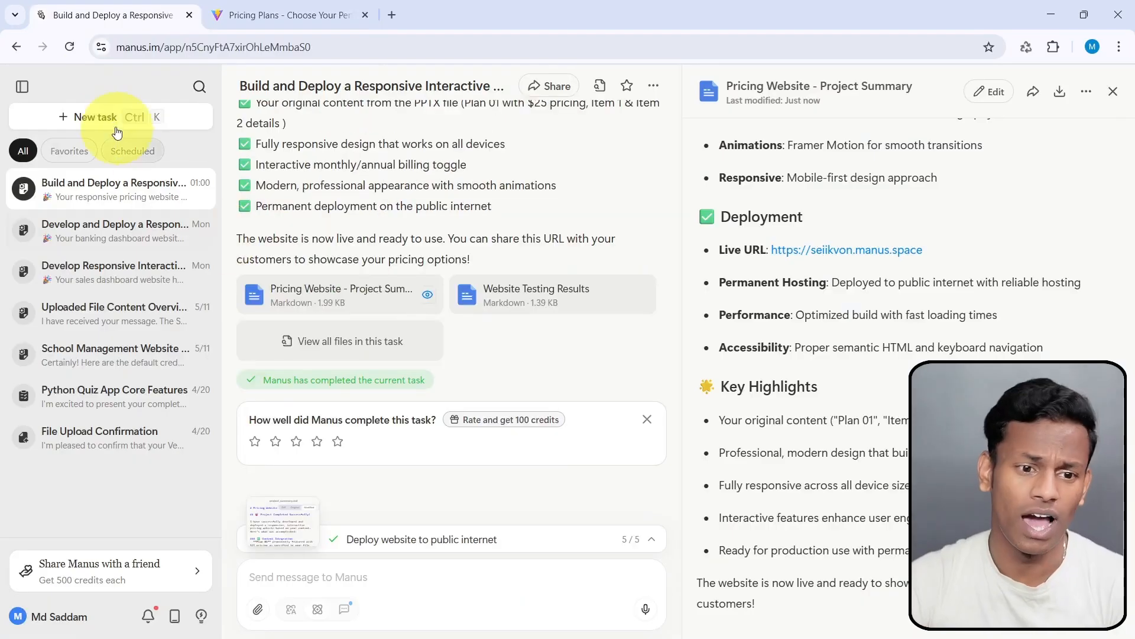
{"action": "left_click", "coordinate": [113, 117]}
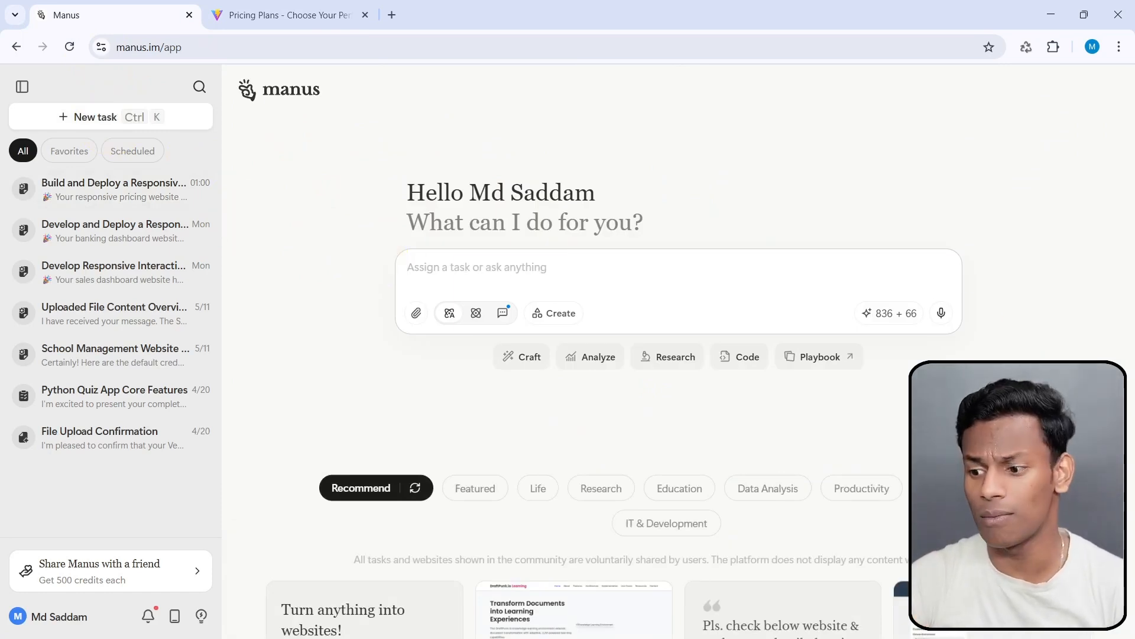
Minimize 3 plans.pptx, open Spin&Win.pptx from the PPT folder in PowerPoint, and start its slide show from the beginning
{"action": "key", "text": "alt+Tab"}
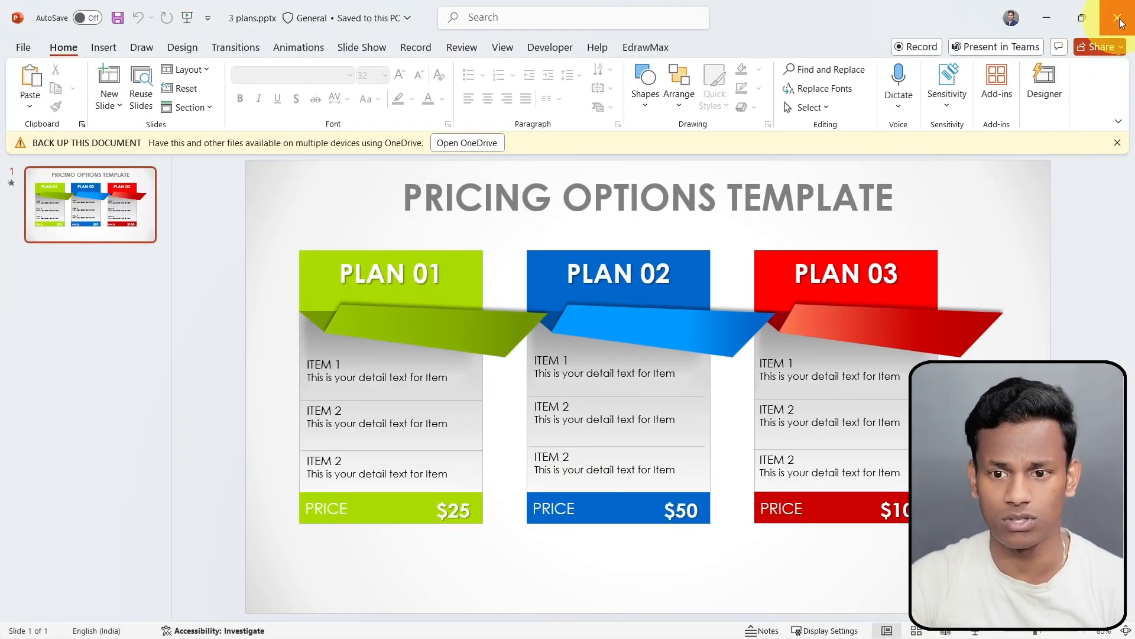
{"action": "left_click", "coordinate": [1051, 19]}
{"action": "left_click", "coordinate": [1050, 16]}
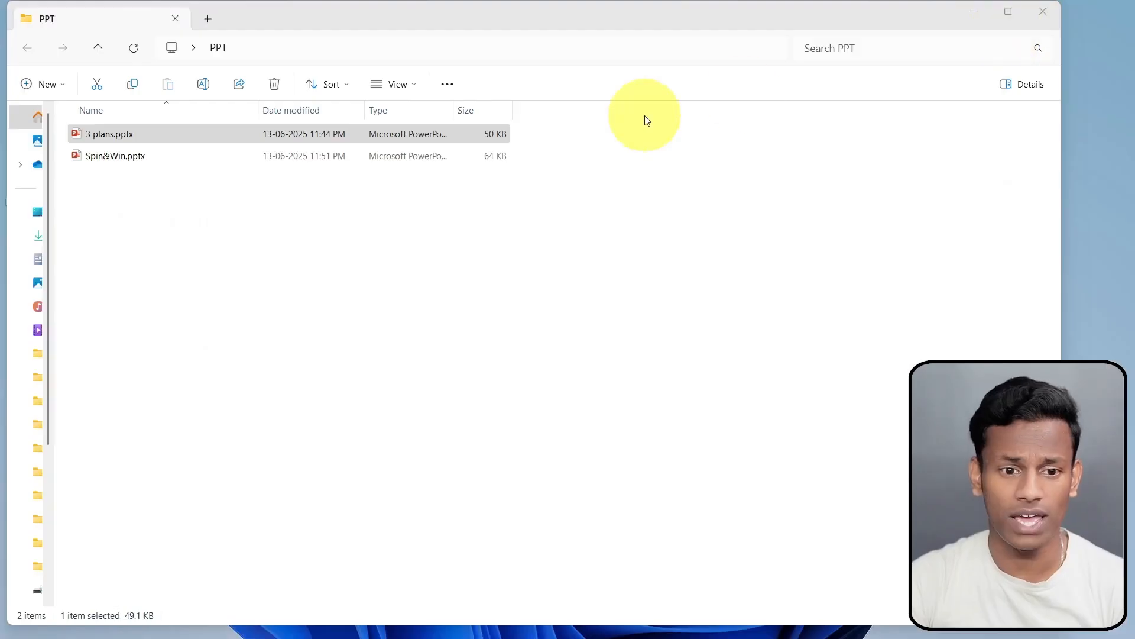
{"action": "left_click", "coordinate": [181, 207]}
{"action": "double_click", "coordinate": [137, 164]}
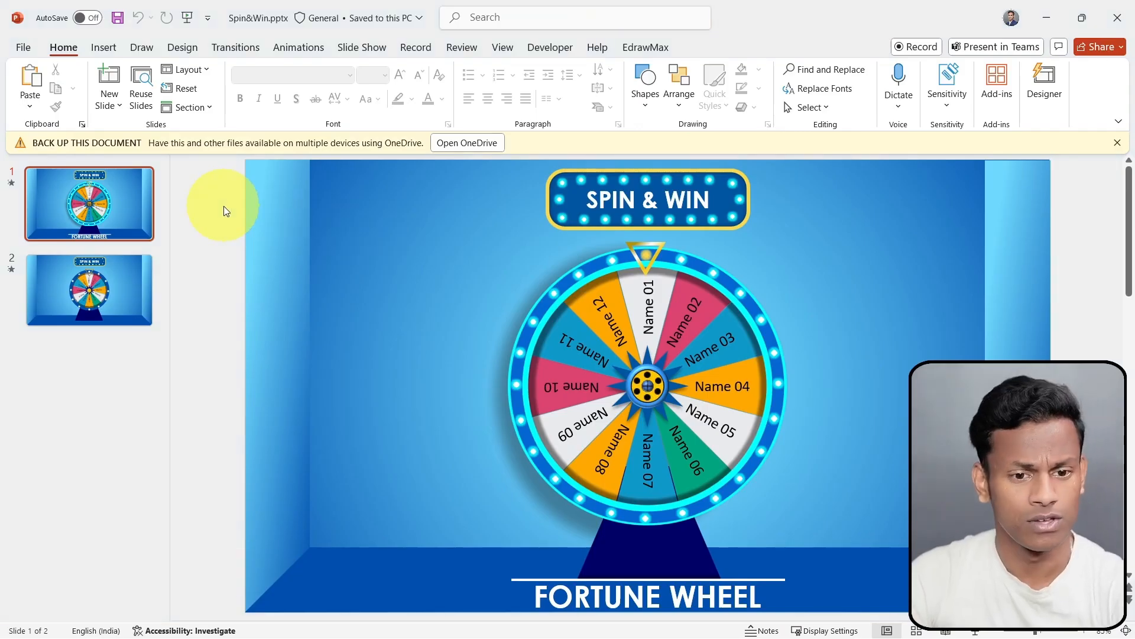
{"action": "key", "text": "F5"}
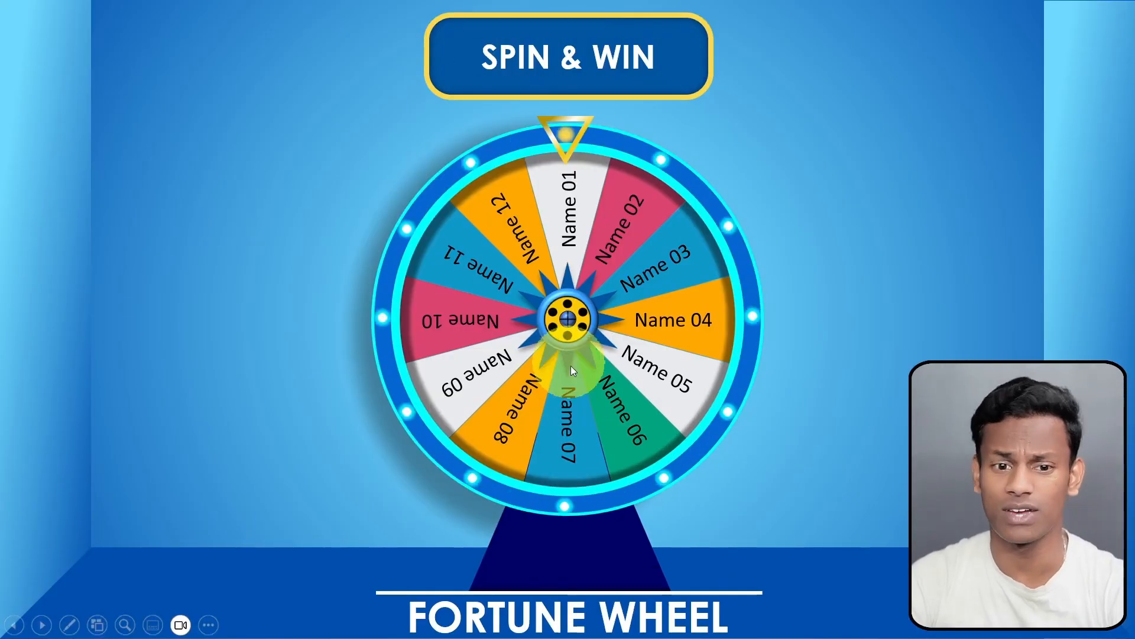